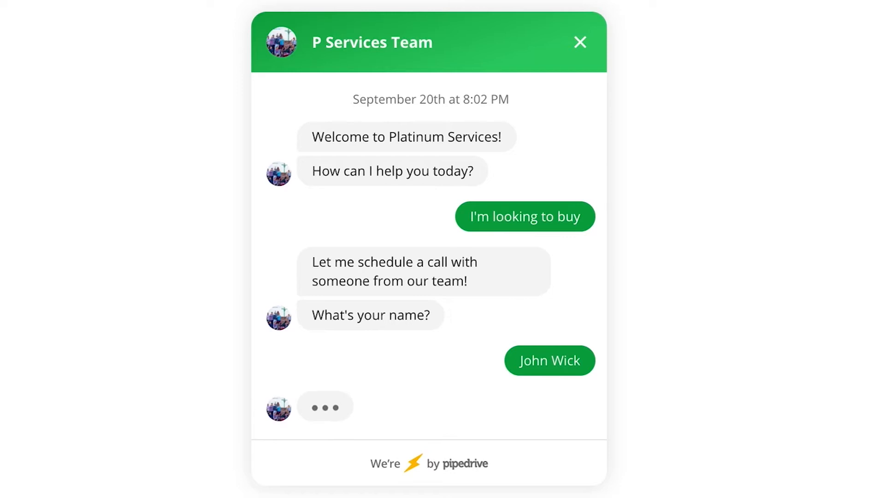
Step: Send the visitor's e-mail and book the meeting for Tuesday, September 22 at 11:00 PM
type("wick.com")
key("Return")
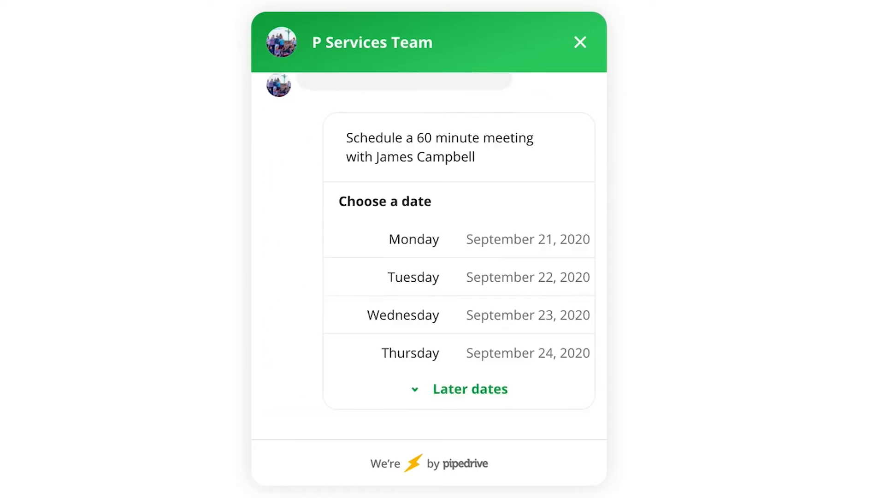
left_click(478, 291)
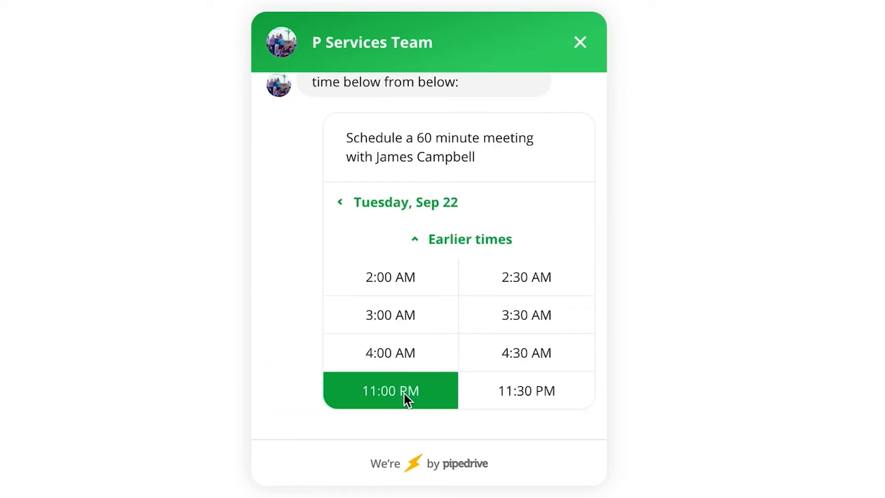
left_click(404, 393)
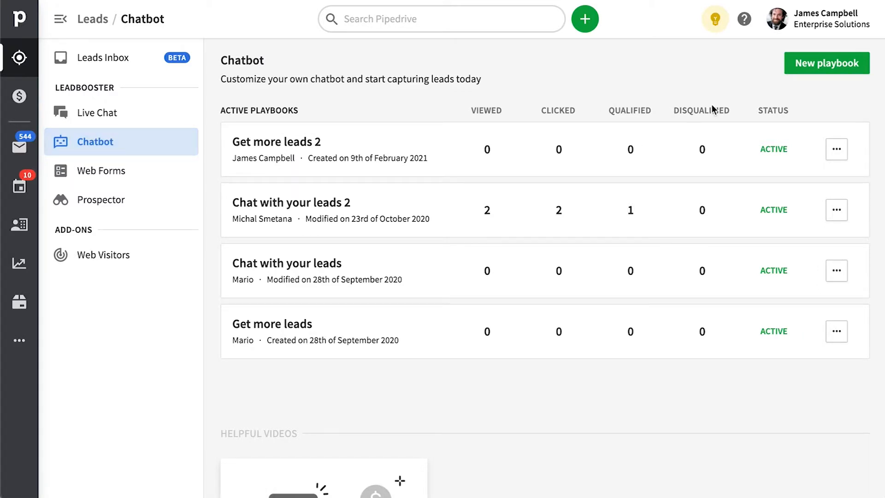
Step: Start a new chatbot playbook and preview the red/orange, dark grey/yellow and blue themes
left_click(826, 64)
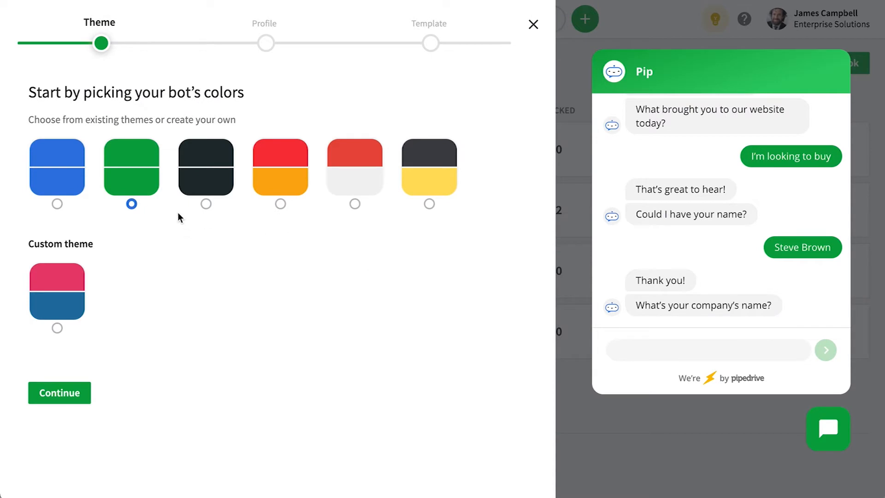
left_click(298, 190)
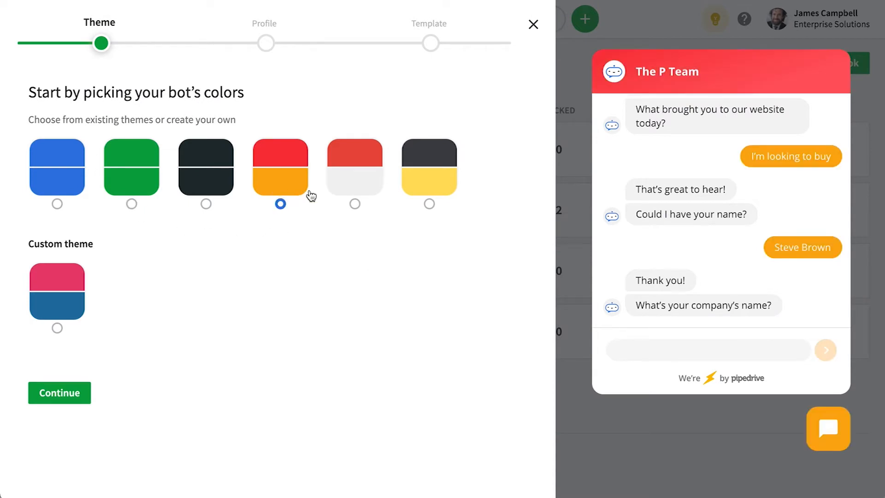
left_click(424, 186)
left_click(52, 192)
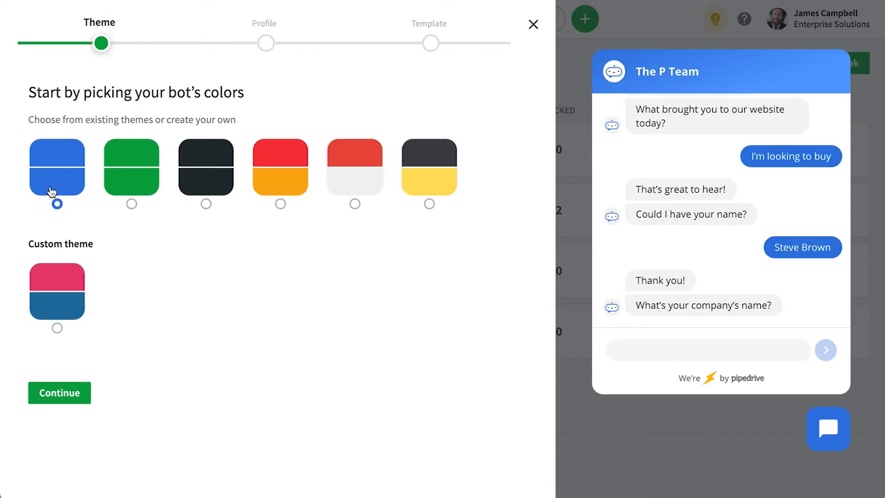
Step: Try a custom deep red header colour, then settle on the green preset theme
left_click(61, 309)
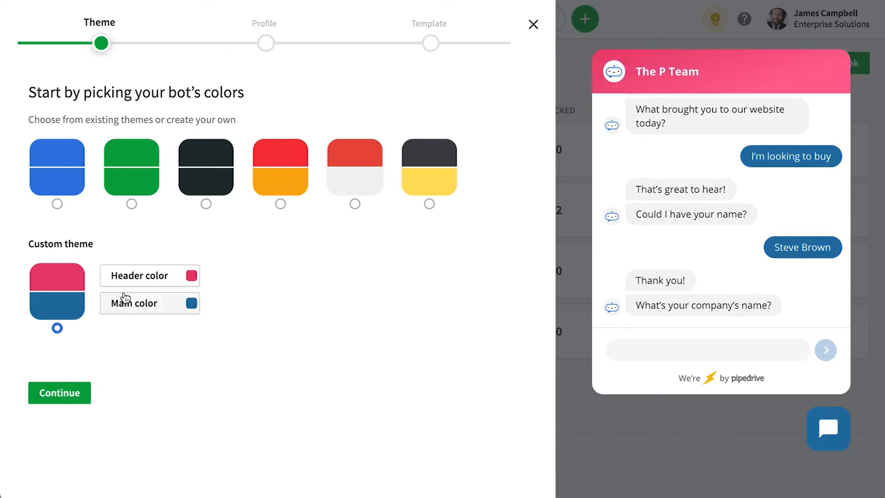
left_click(137, 283)
mouse_move(208, 134)
left_mouse_down()
mouse_move(188, 142)
mouse_move(143, 116)
mouse_move(275, 127)
mouse_move(266, 126)
left_mouse_up()
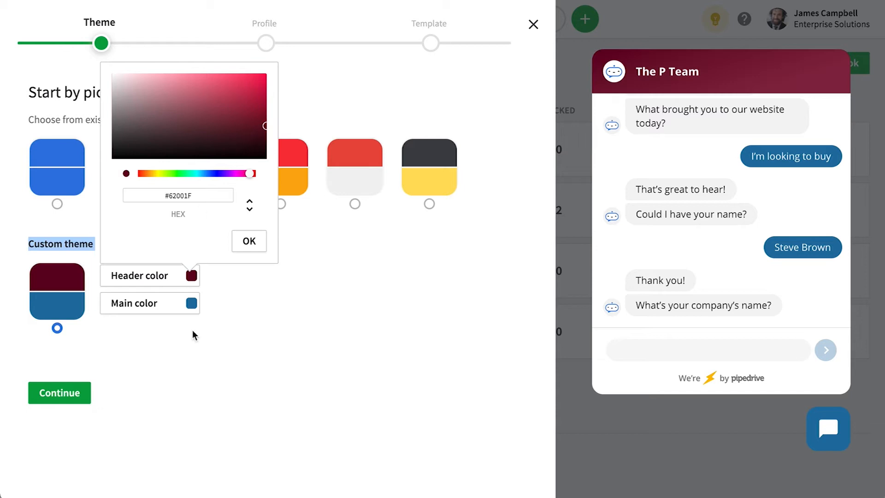
left_click(239, 244)
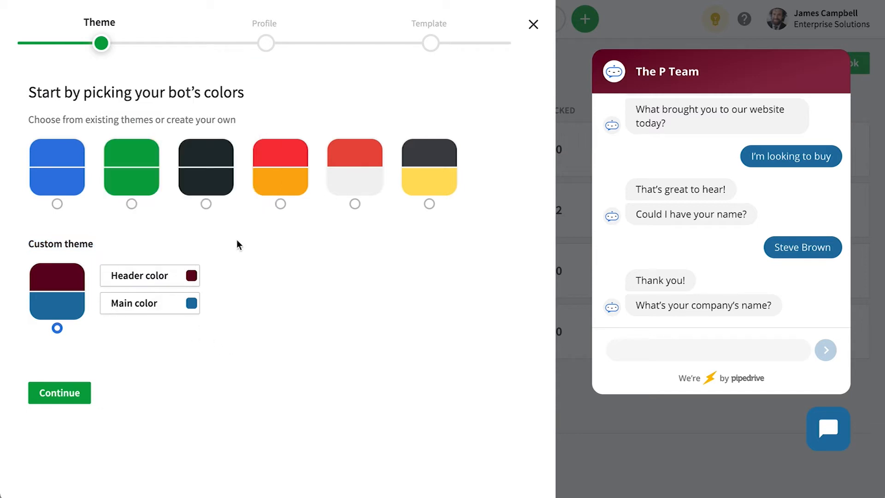
left_click(131, 174)
left_click(46, 389)
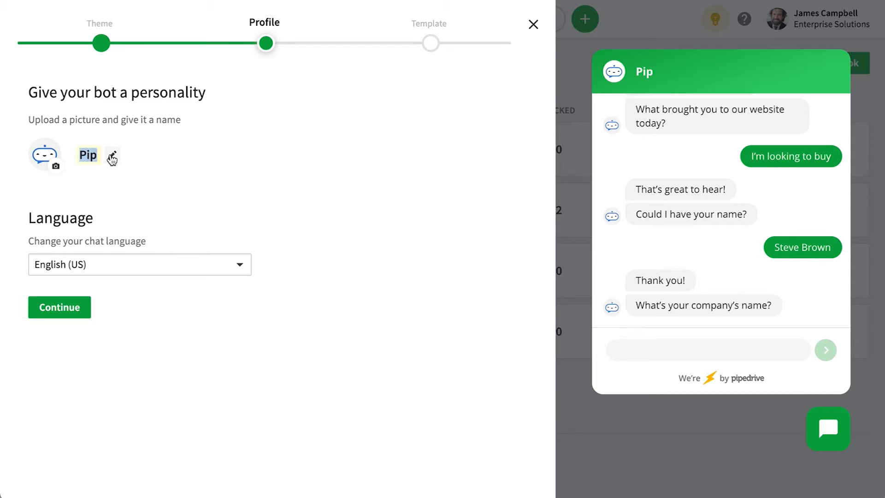
Step: Name the bot The P Team in English (US) and create 'Get more leads 3' from its template
type("The P Team")
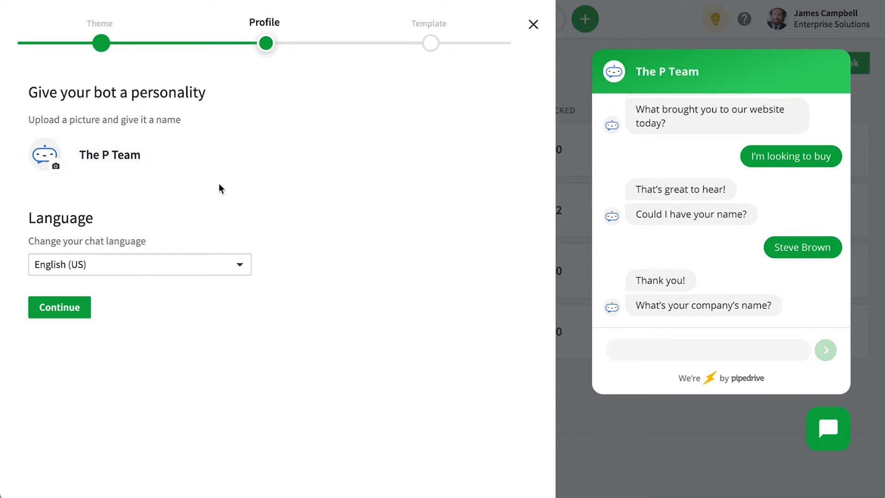
left_click(229, 273)
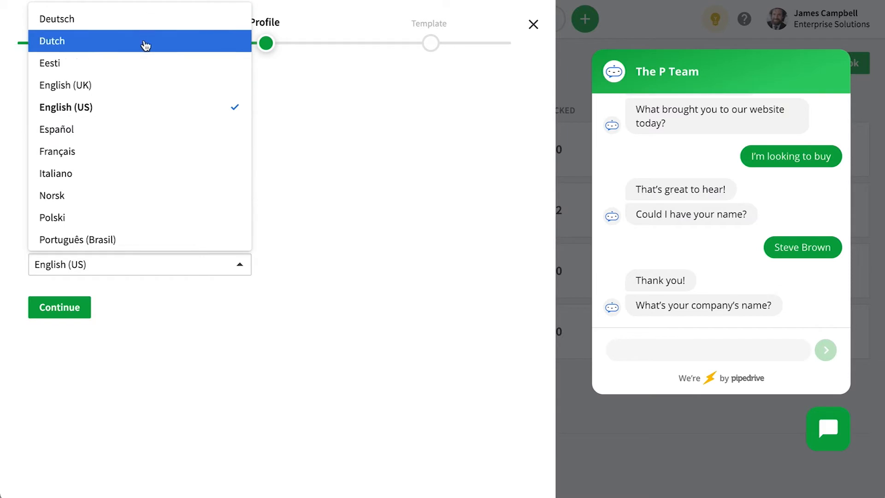
left_click(367, 264)
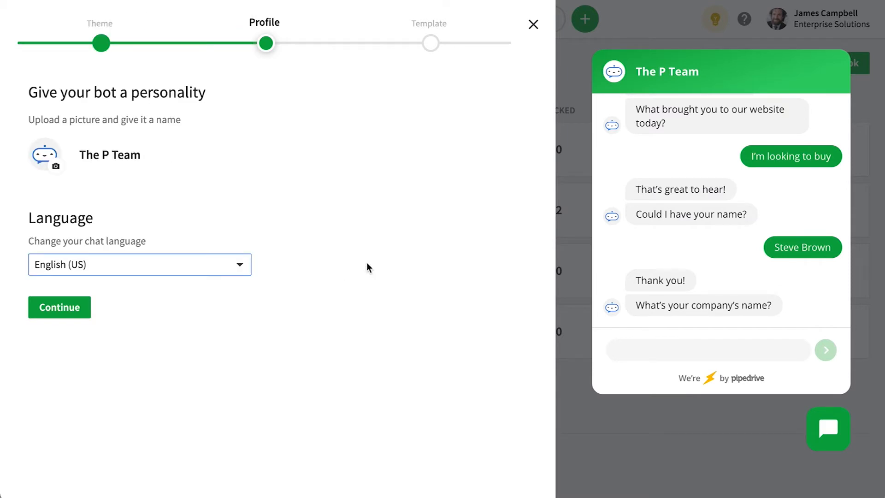
left_click(71, 311)
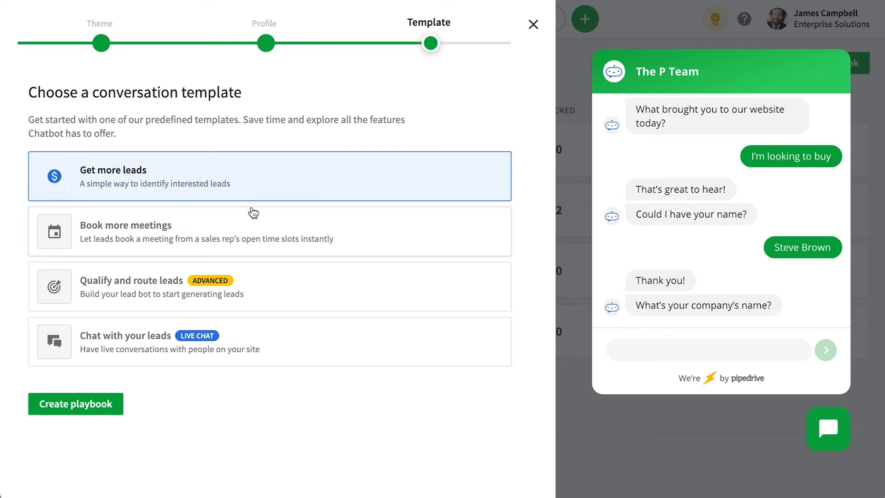
left_click(60, 408)
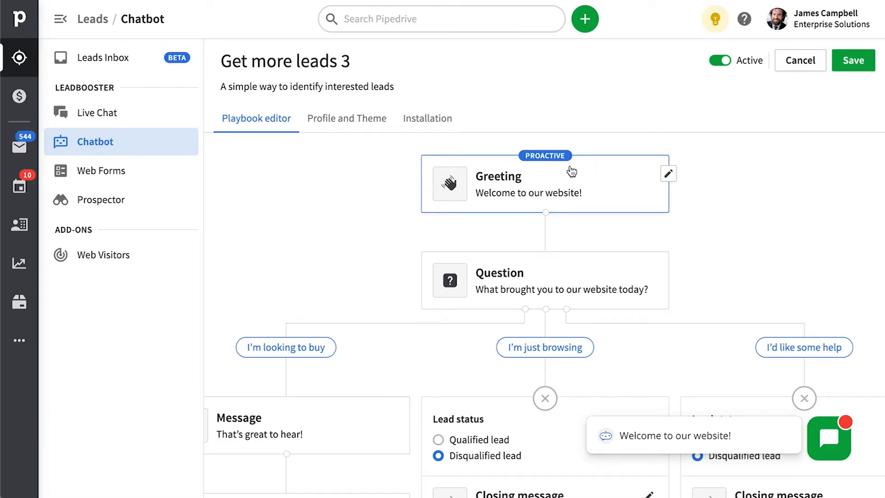
Step: Change the Greeting card's proactive message delay from 5 to 10 seconds and save
left_click(668, 175)
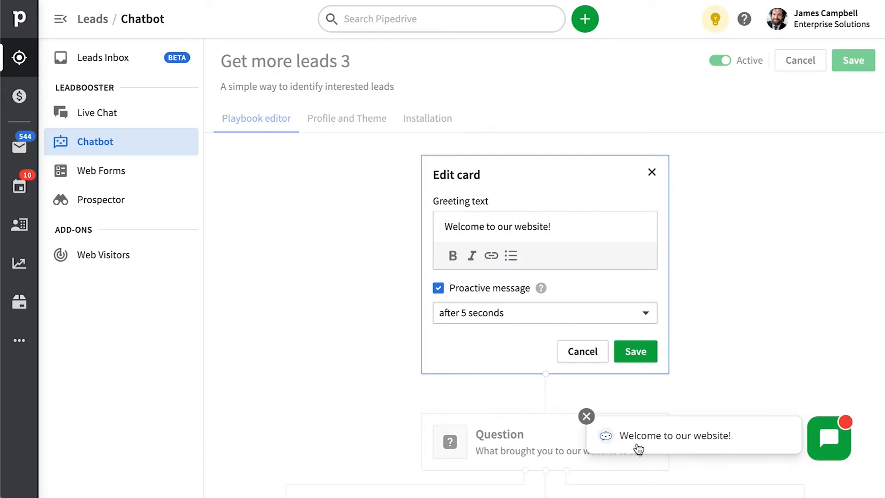
left_click(474, 312)
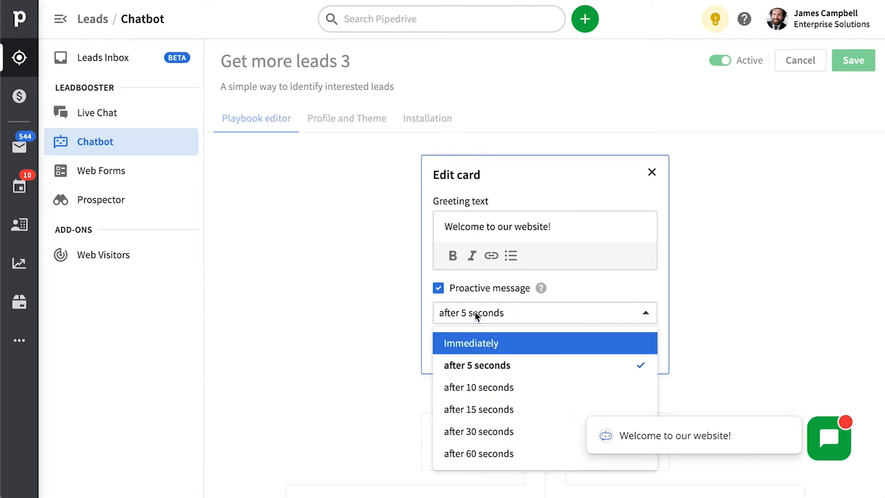
left_click(507, 393)
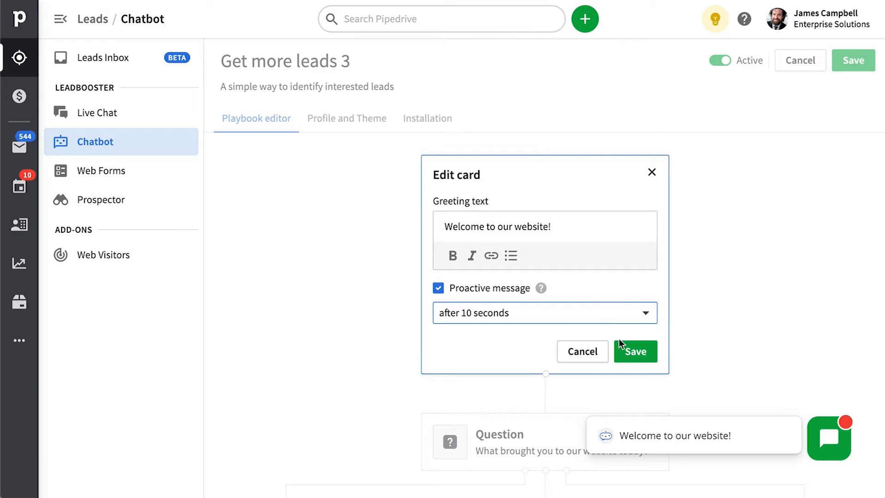
left_click(635, 353)
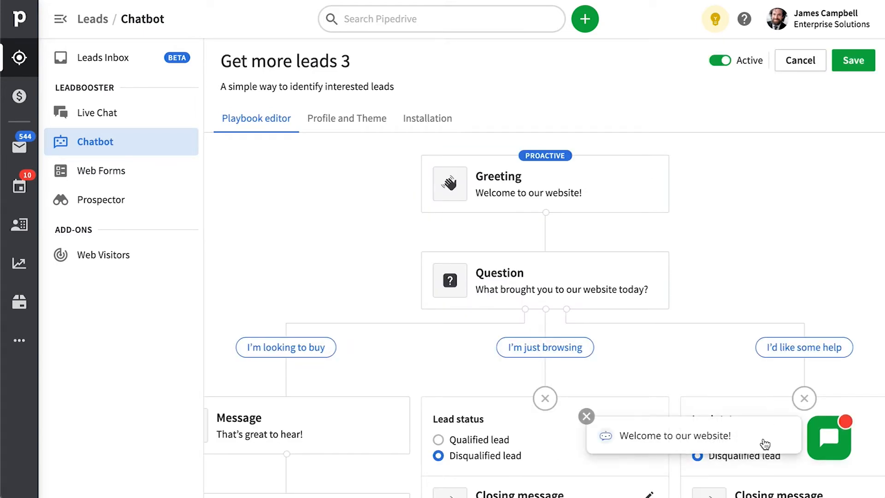
mouse_move(606, 223)
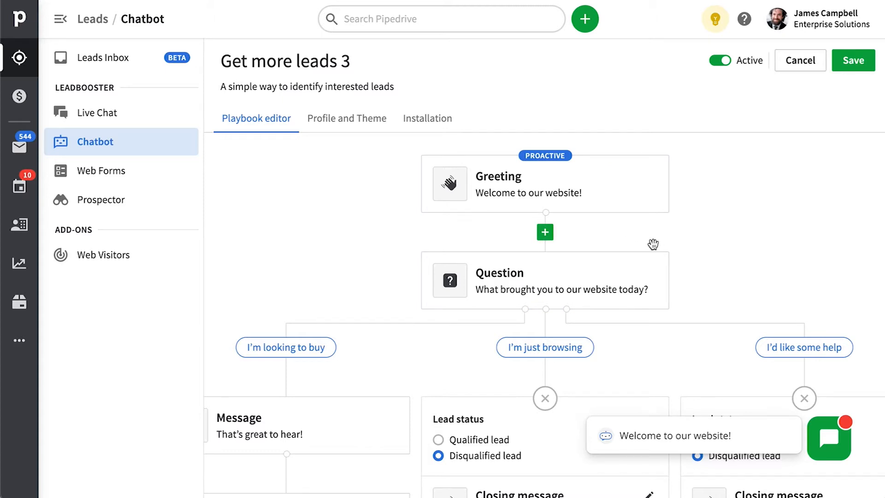
left_click(545, 233)
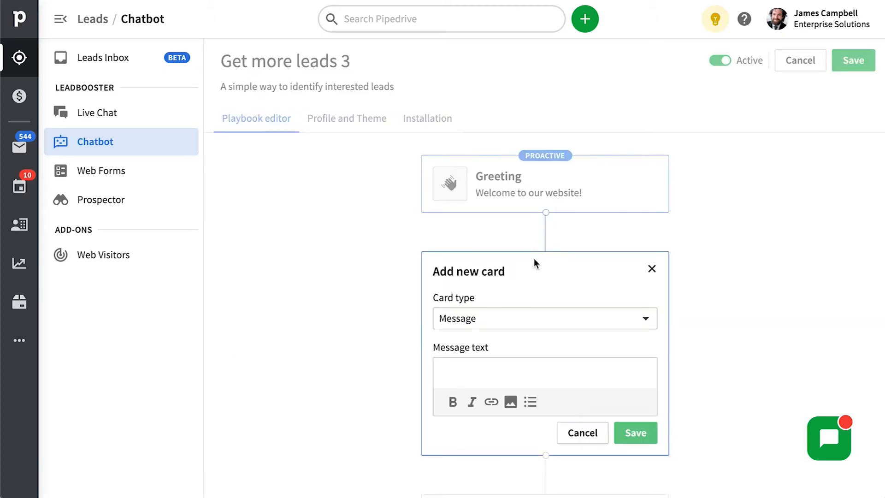
left_click(512, 322)
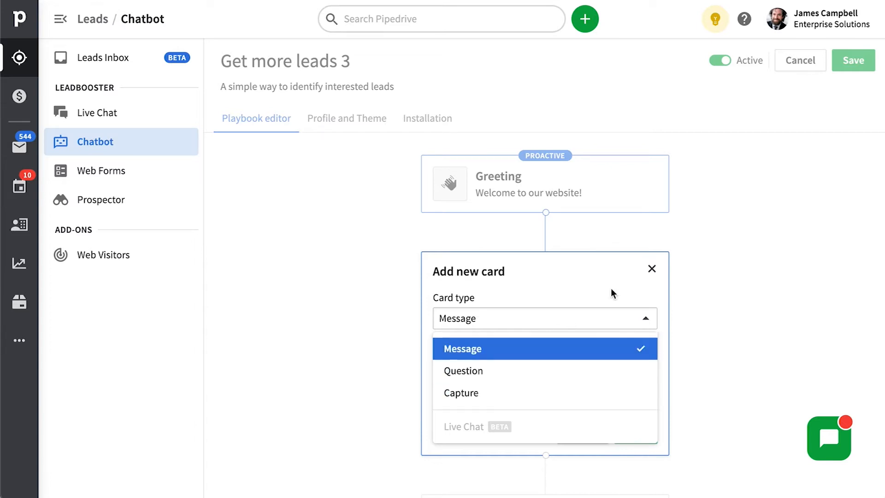
left_click(653, 269)
left_click(652, 270)
scroll(671, 271, "down", 1)
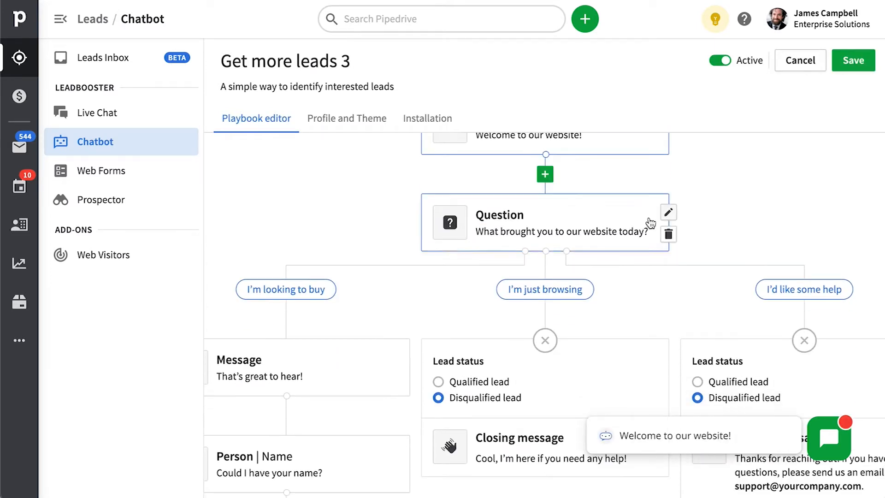
left_click(666, 215)
left_click_drag(646, 352, 643, 349)
left_click(455, 433)
scroll(518, 390, "down", 3)
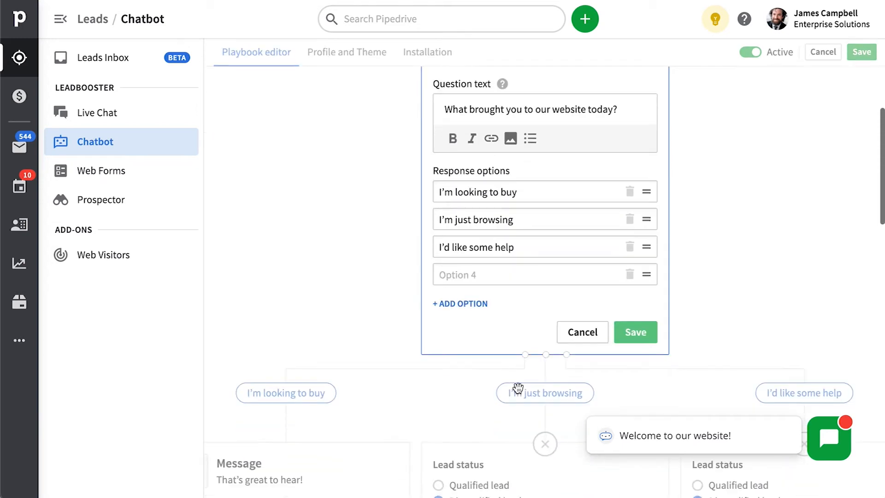
left_click(630, 276)
left_click(584, 304)
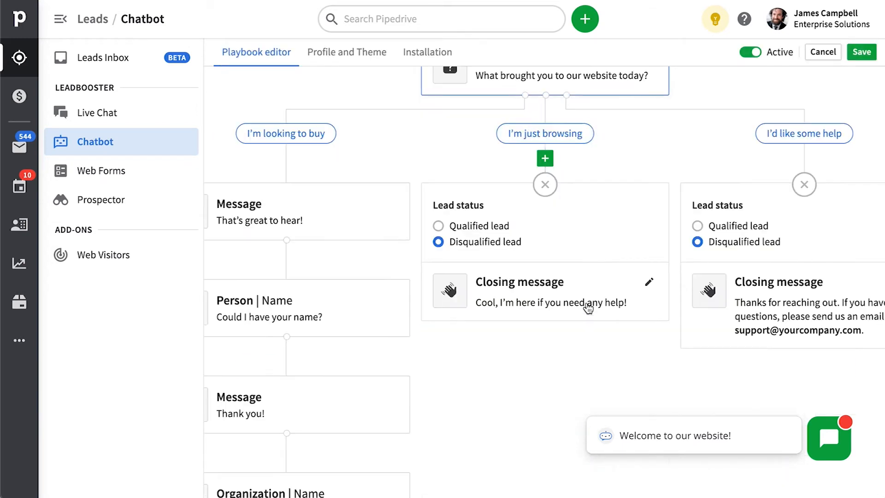
scroll(594, 294, "up", 2)
scroll(593, 293, "up", 3)
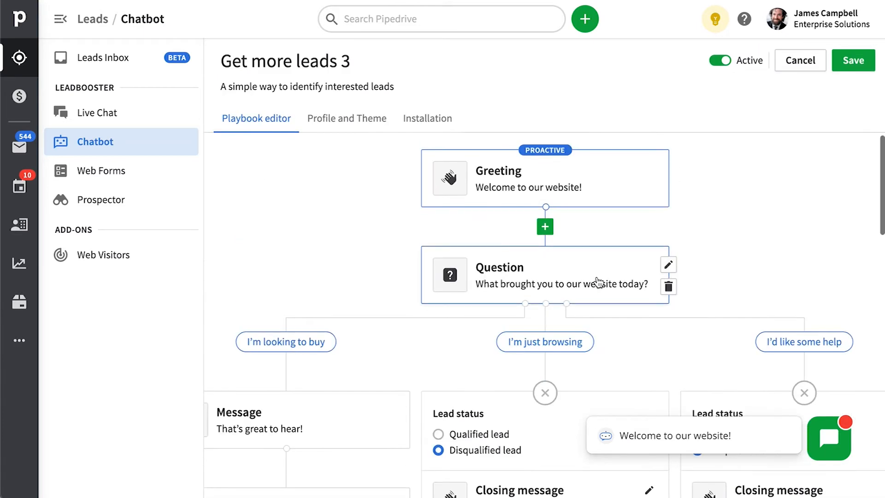
left_click(803, 346)
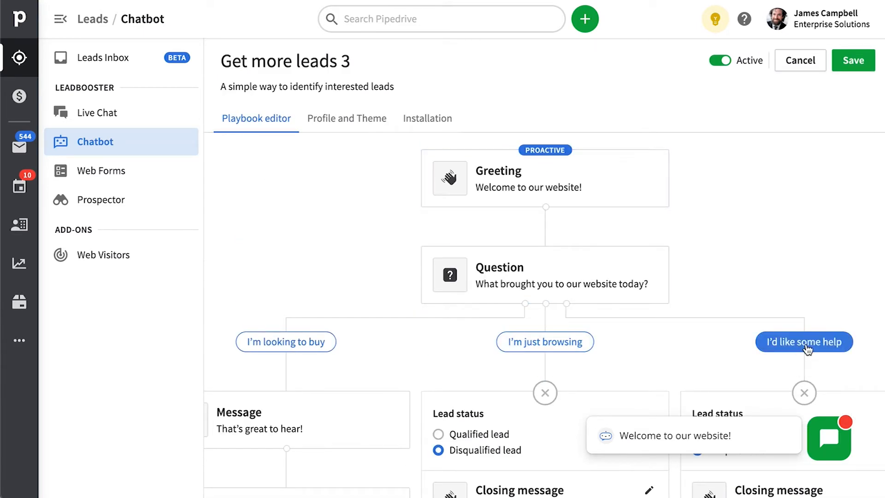
scroll(806, 348, "down", 5)
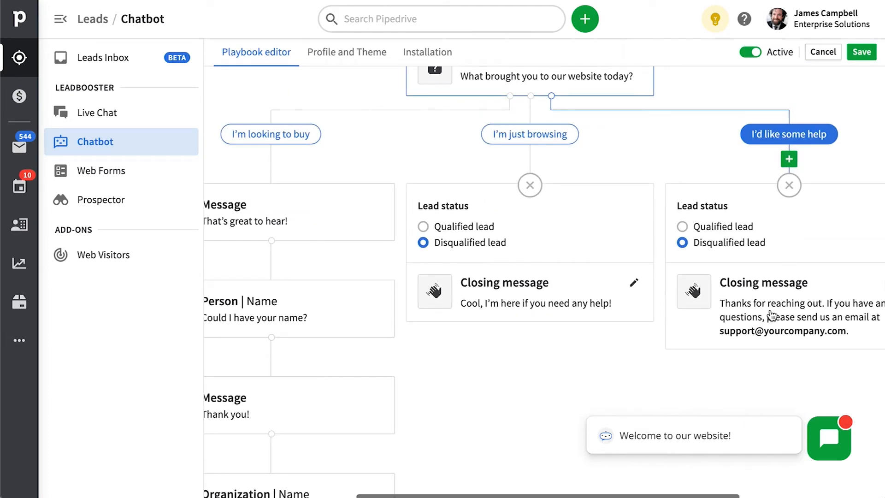
scroll(775, 323, "right", 2)
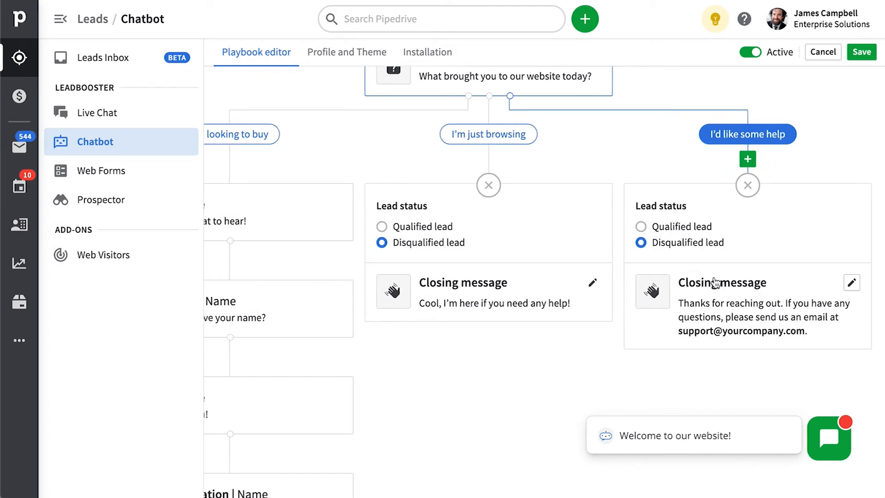
scroll(714, 281, "up", 1)
left_click(506, 174)
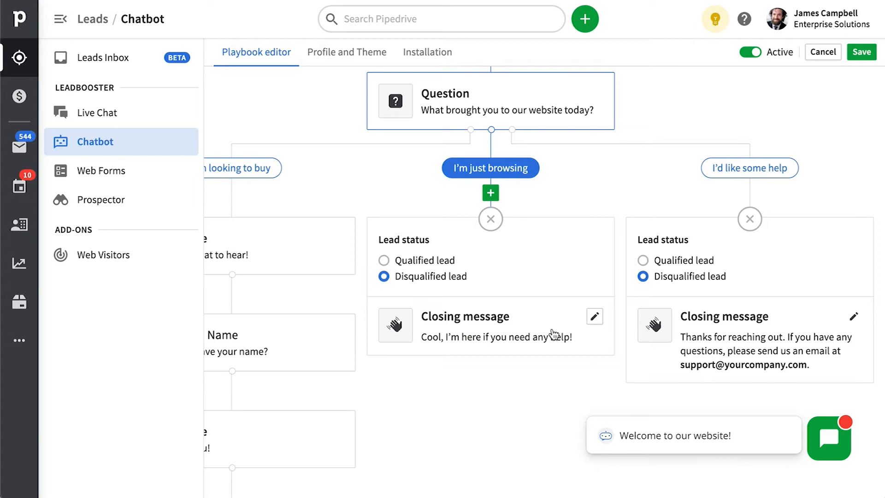
scroll(477, 270, "left", 3)
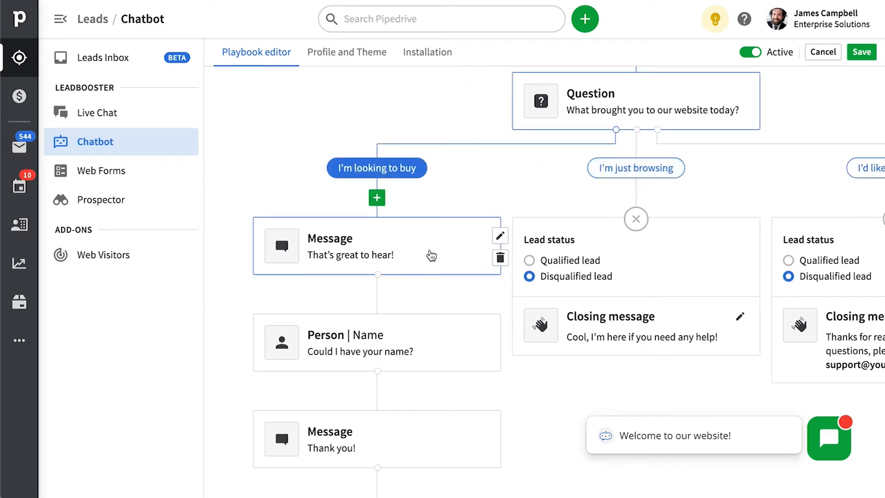
scroll(425, 249, "right", 1)
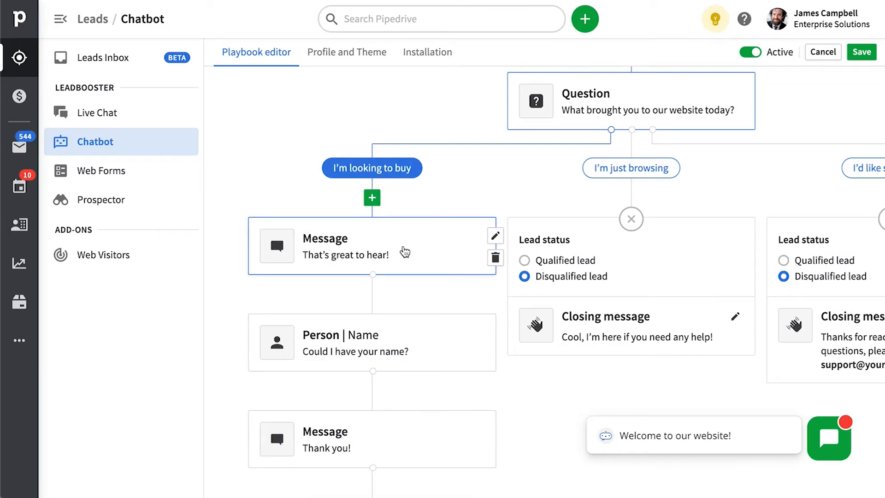
scroll(433, 258, "down", 3)
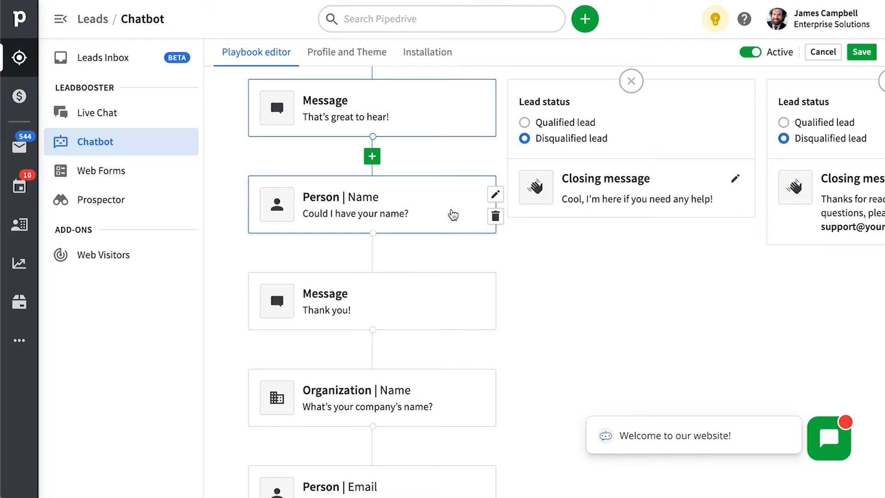
left_click(376, 256)
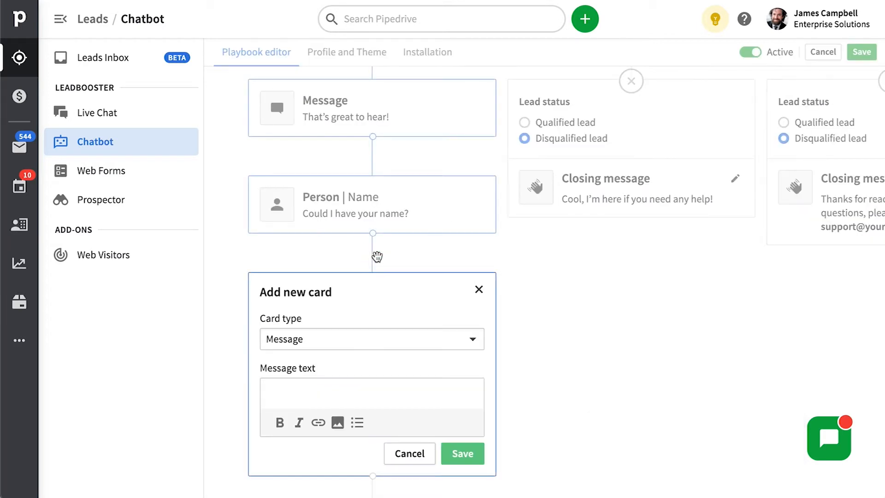
left_click(370, 341)
left_click(315, 416)
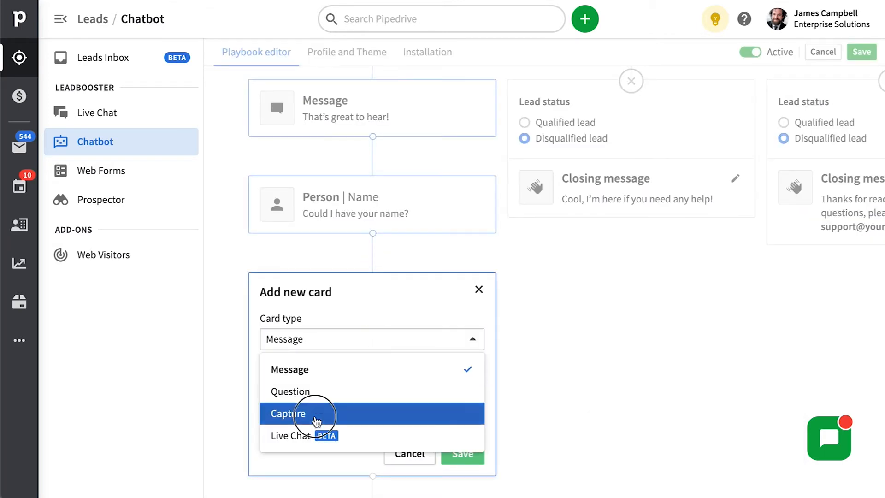
scroll(357, 392, "down", 2)
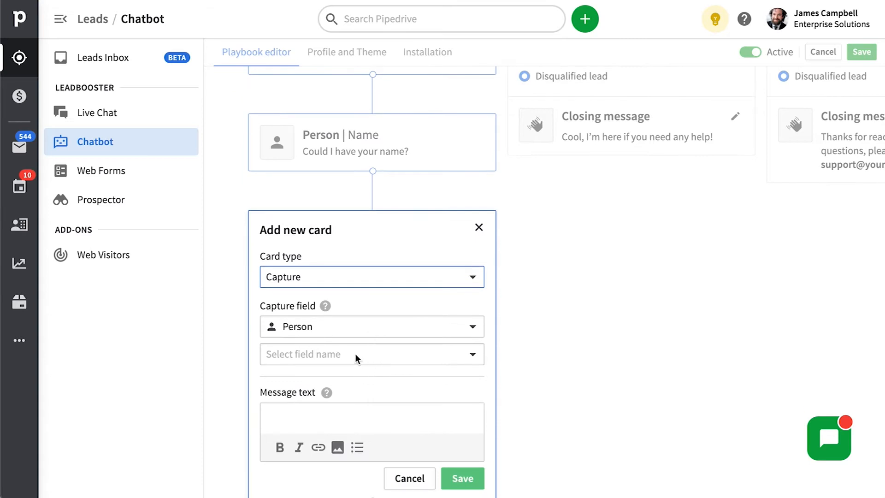
left_click(394, 328)
left_click(393, 330)
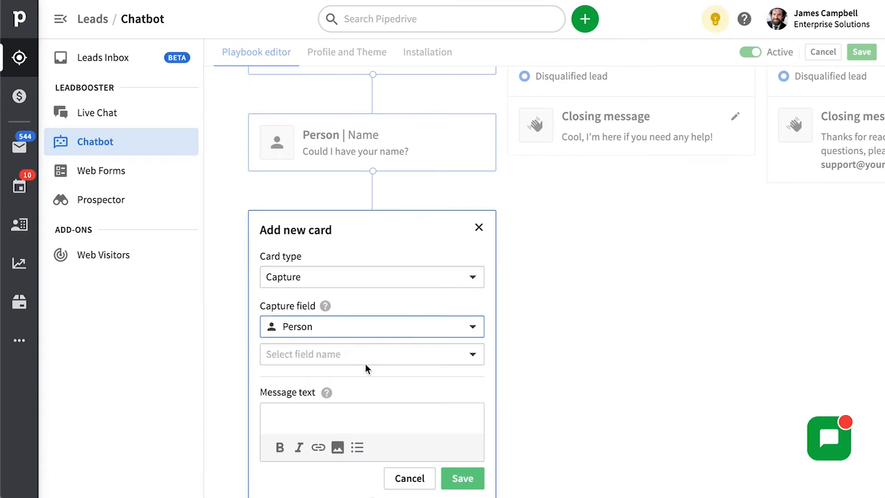
left_click(366, 361)
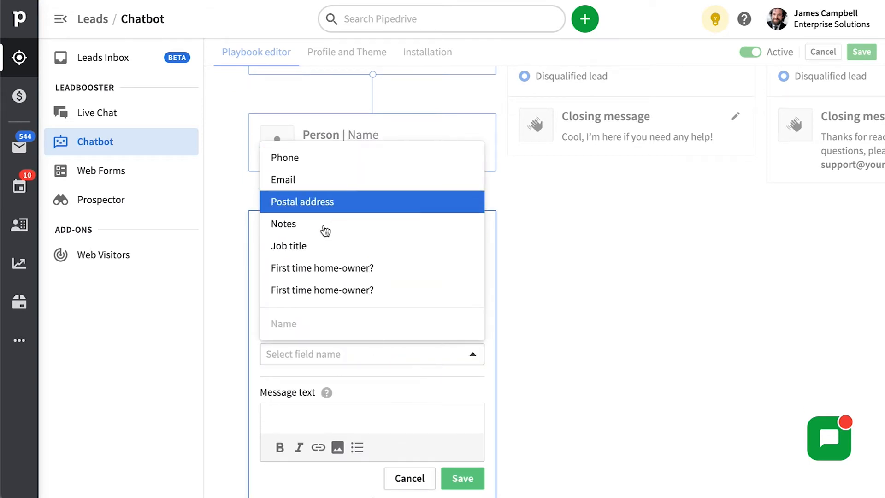
left_click(310, 248)
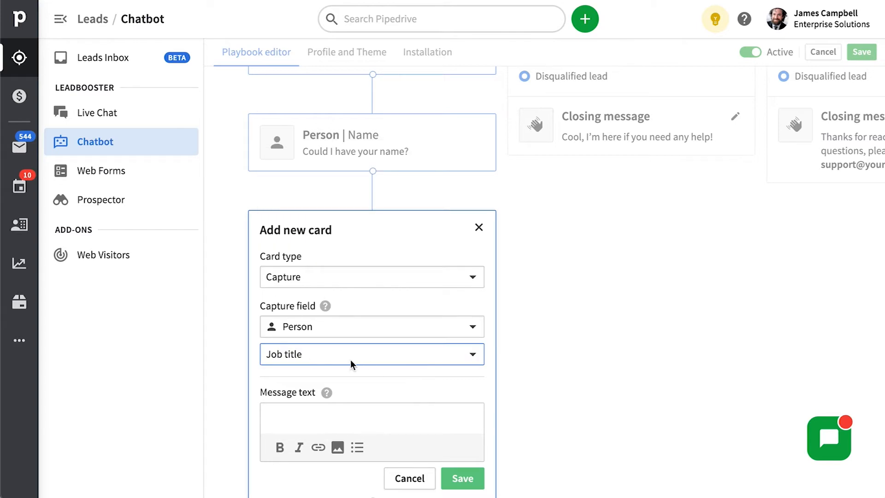
left_click(479, 228)
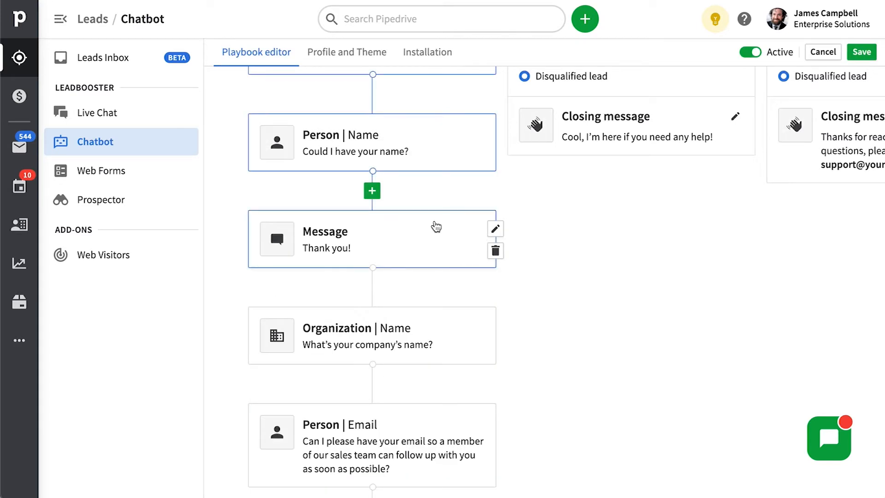
scroll(577, 348, "down", 10)
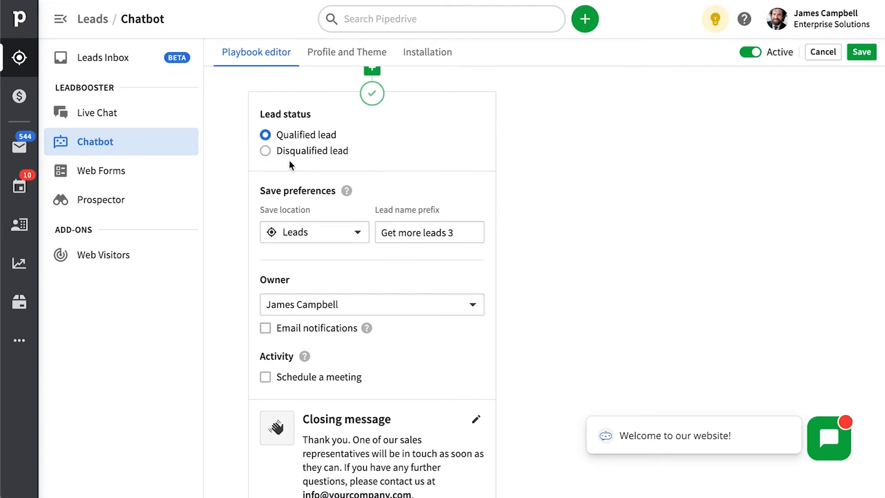
left_click(336, 231)
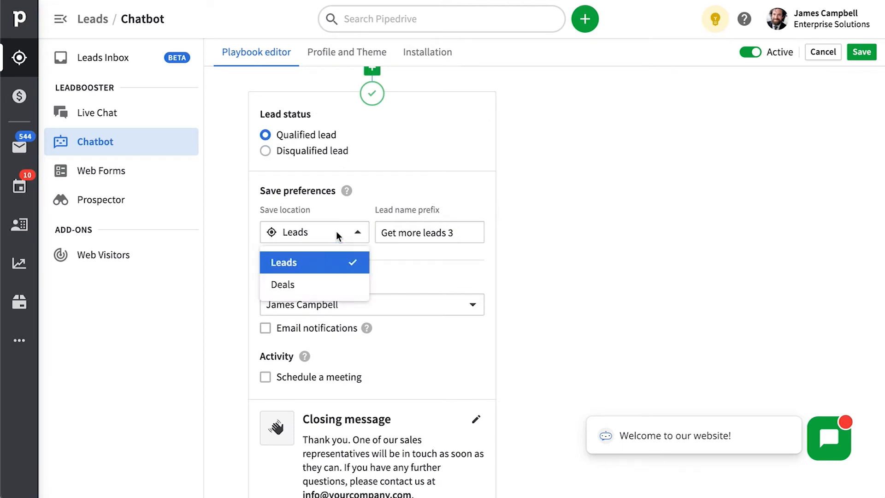
left_click(308, 285)
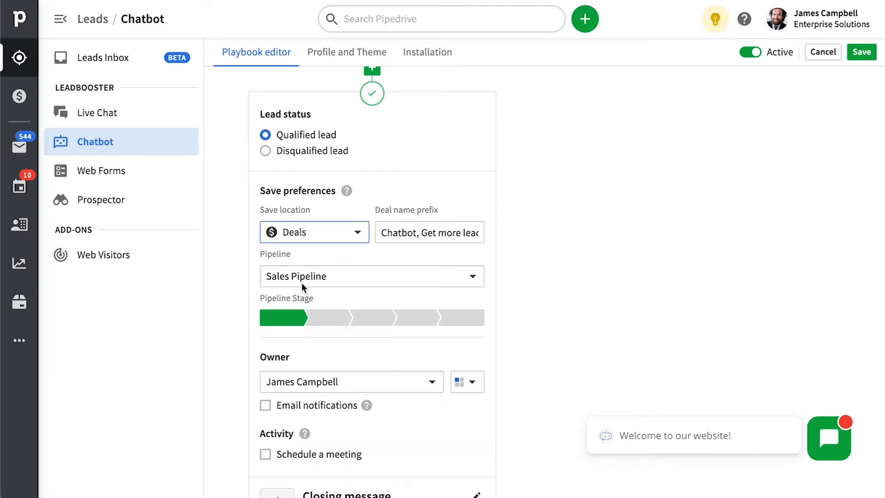
left_click(454, 274)
left_click(335, 248)
left_click(326, 241)
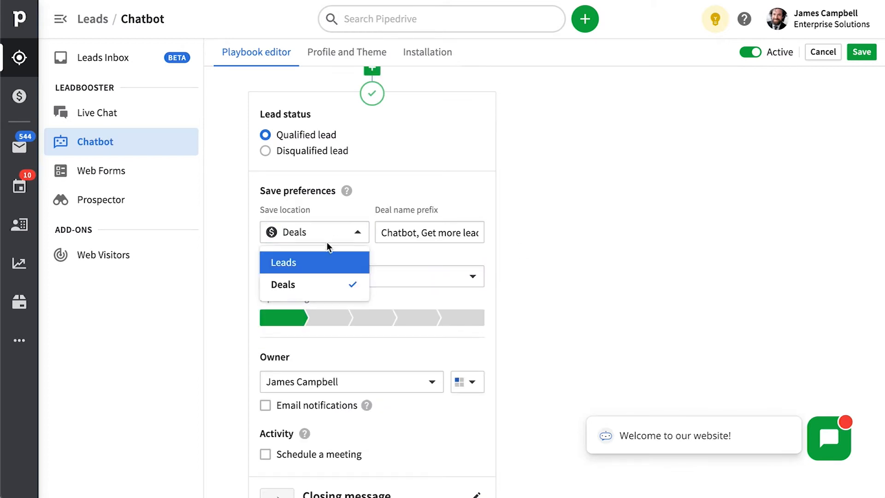
left_click(309, 264)
scroll(366, 278, "down", 2)
left_click(393, 204)
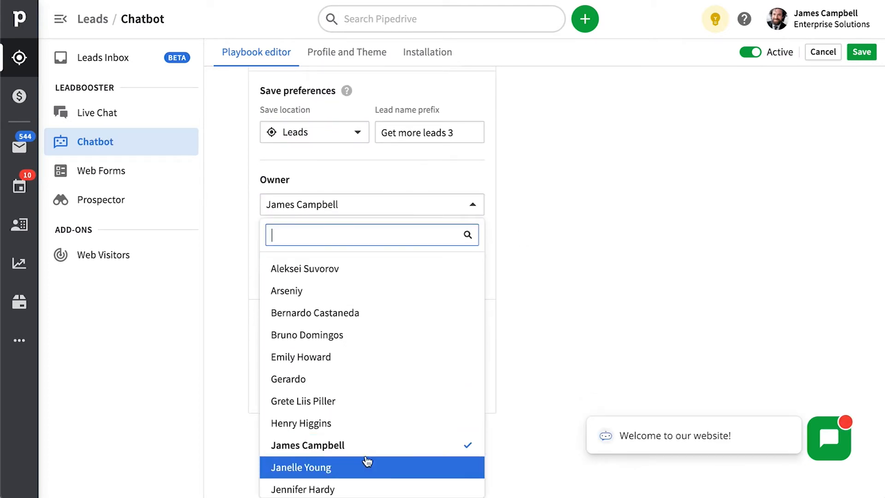
left_click(561, 266)
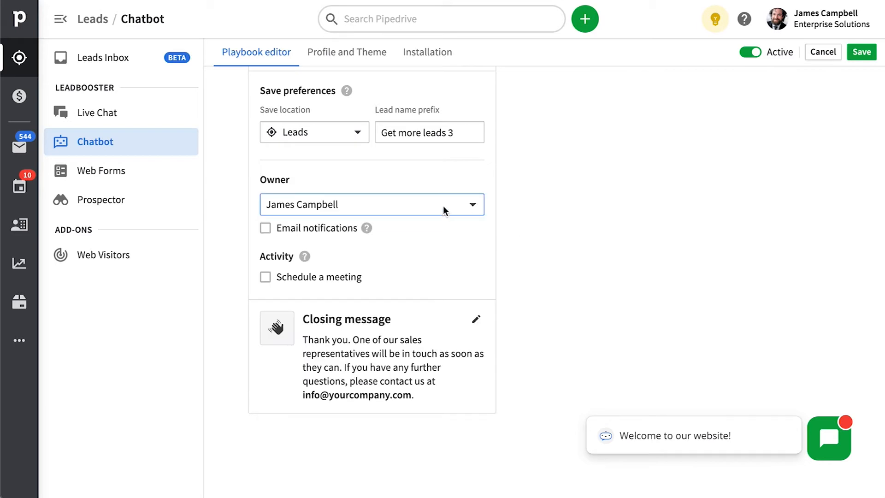
Step: Offer qualified leads a meeting booking using the Meeting (default) availability
left_click(275, 279)
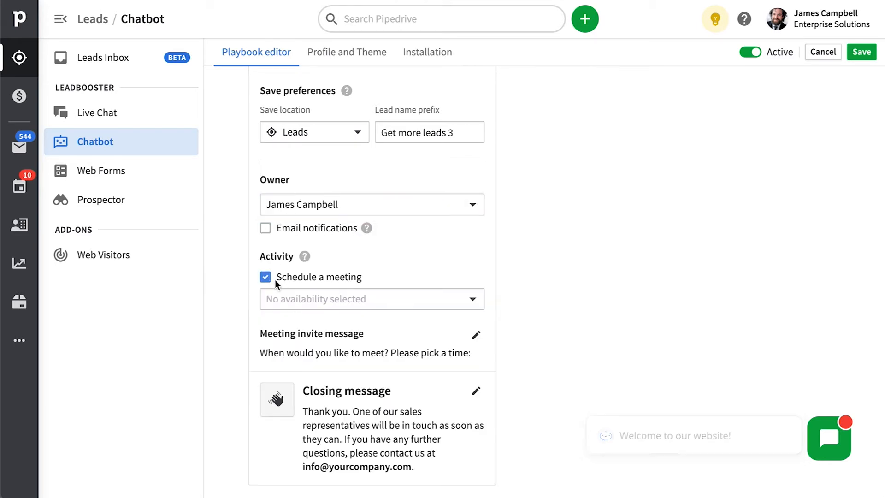
left_click(406, 305)
left_click(352, 351)
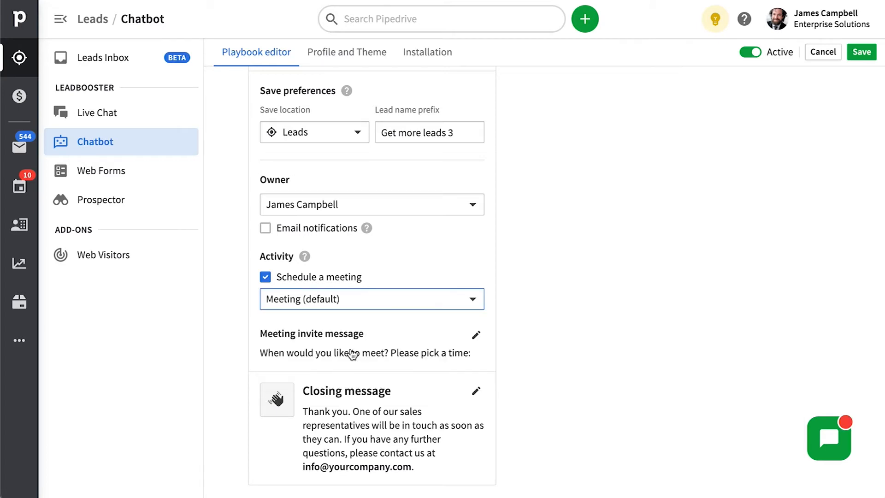
scroll(459, 315, "down", 1)
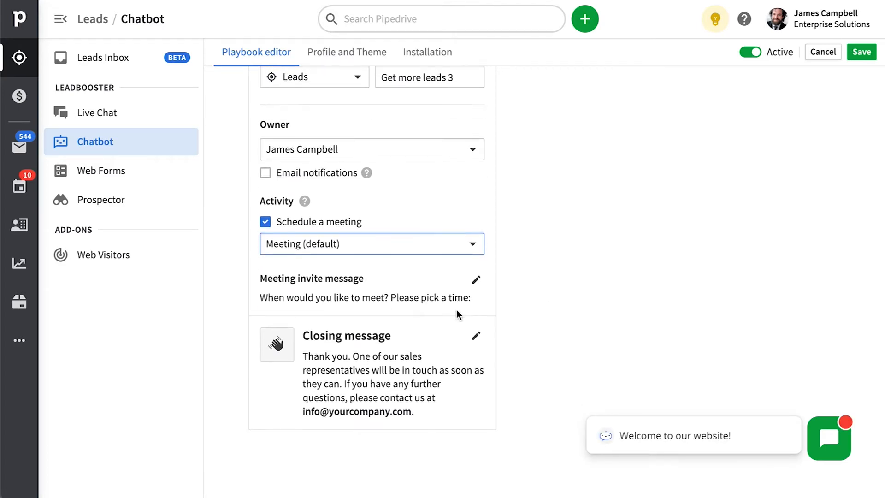
Step: Start a new availability from the Propose times settings, beginning with Monday
left_click(19, 340)
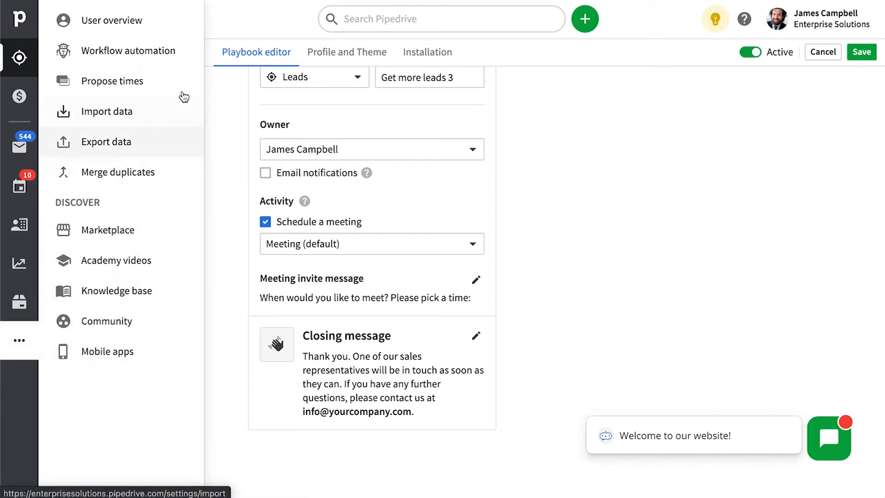
left_click(129, 83)
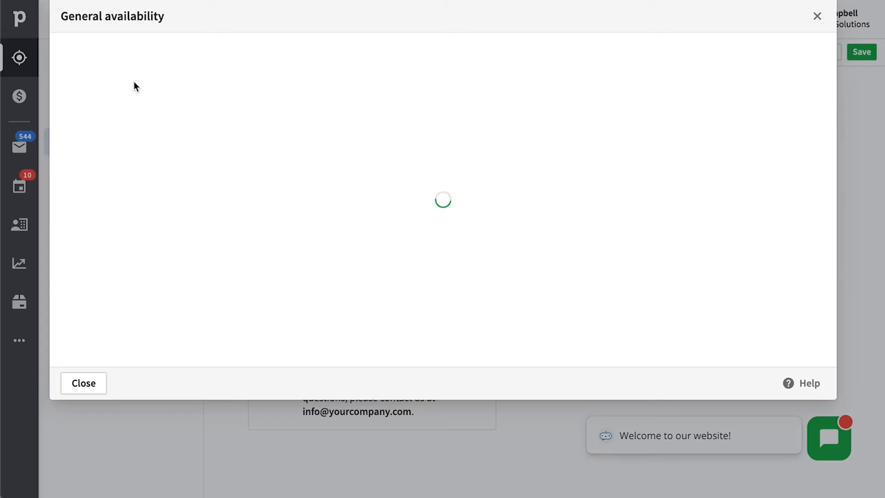
left_click(157, 69)
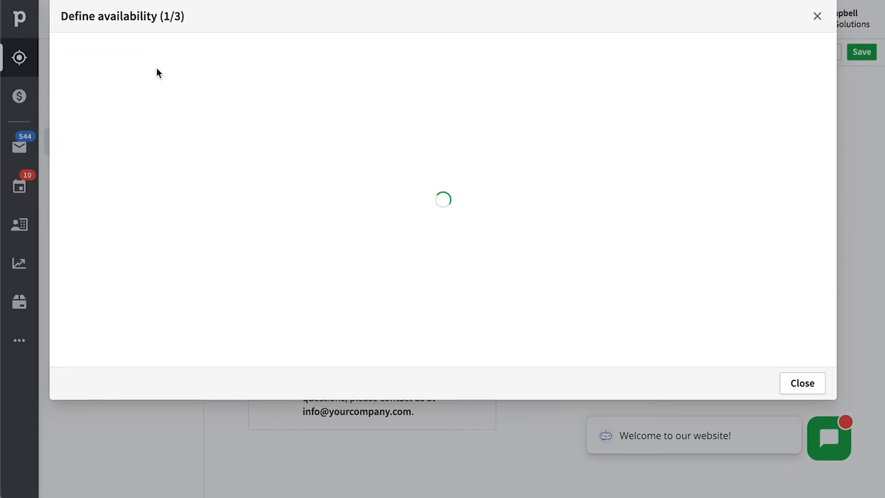
left_click(223, 215)
scroll(99, 297, "up", 5)
Step: Give Monday a morning block and a 2–5 PM block, copy them to Tuesday–Friday, and save
left_click(77, 210)
left_click_drag(101, 269, 76, 189)
scroll(101, 133, "down", 3)
left_click(76, 96)
left_click(82, 356)
left_click(107, 344)
left_click(132, 345)
left_click(157, 345)
left_click(177, 425)
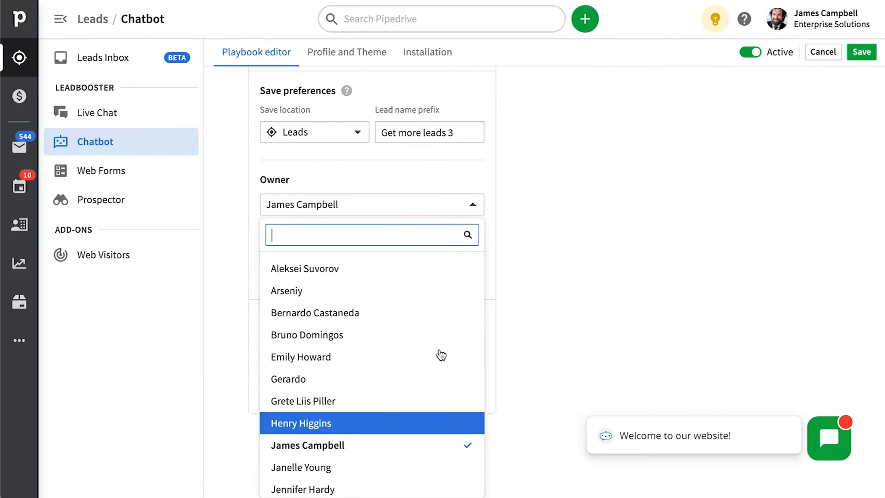
Step: Back in the playbook, re-enable meeting booking for qualified leads with Meeting (default)
left_click(561, 265)
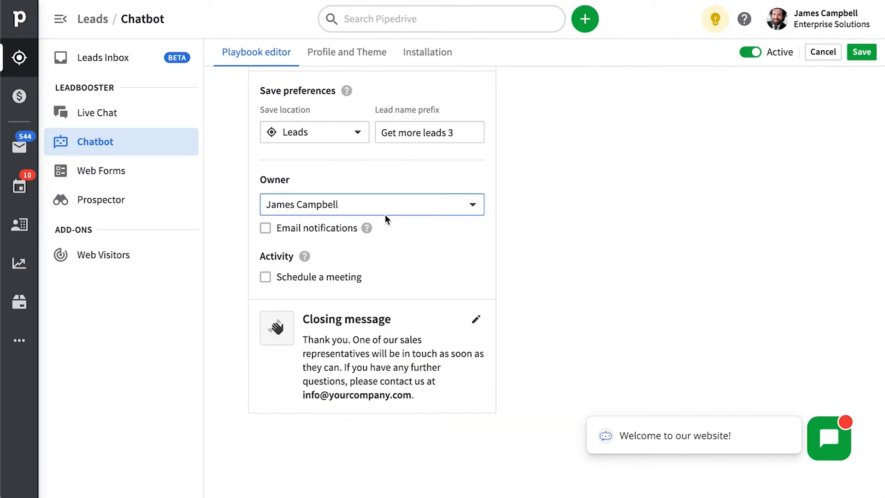
left_click(272, 283)
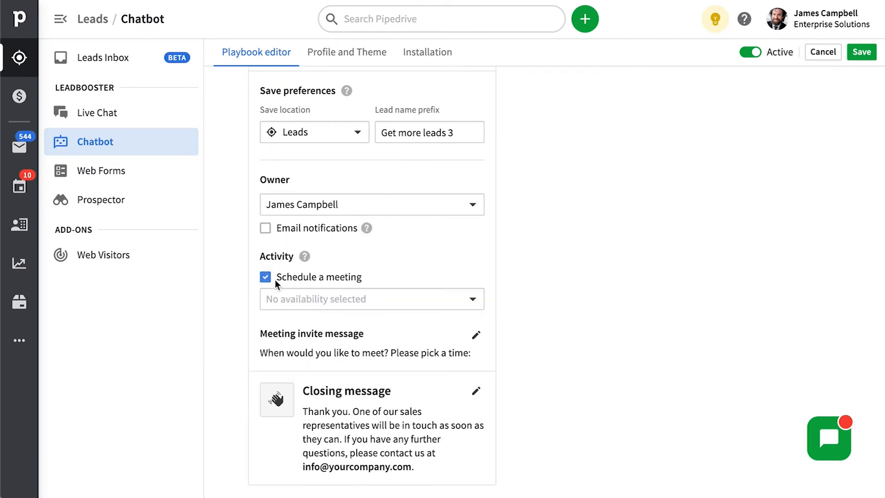
left_click(406, 306)
left_click(354, 352)
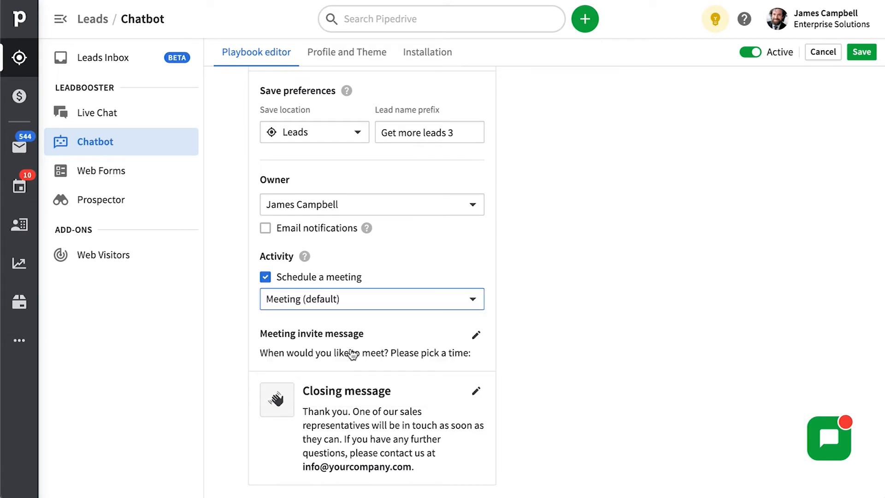
scroll(549, 308, "down", 1)
scroll(546, 306, "up", 1)
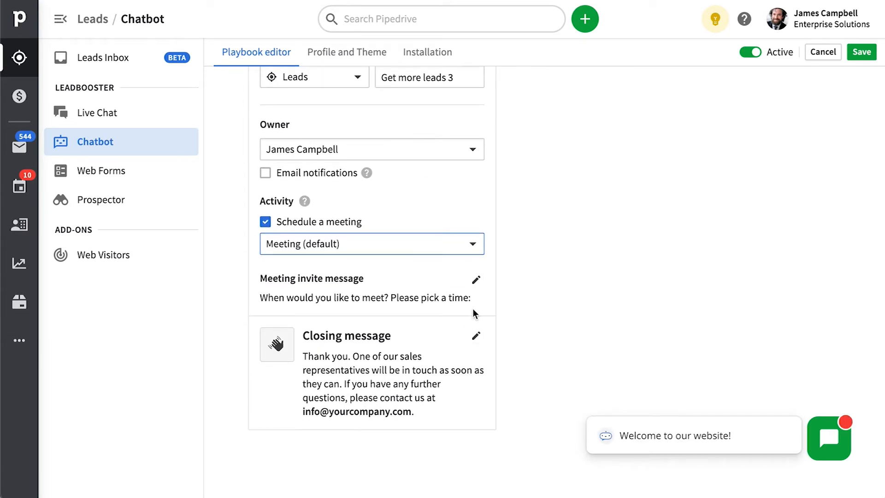
scroll(473, 314, "down", 1)
scroll(621, 350, "up", 7)
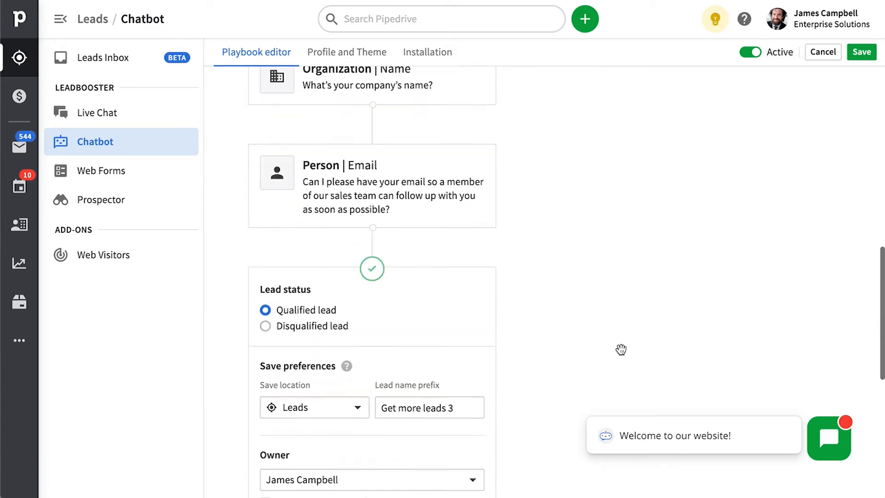
scroll(621, 349, "up", 10)
Step: Save the playbook, reopen Get more leads 3, and scroll through its installation methods
left_click(853, 65)
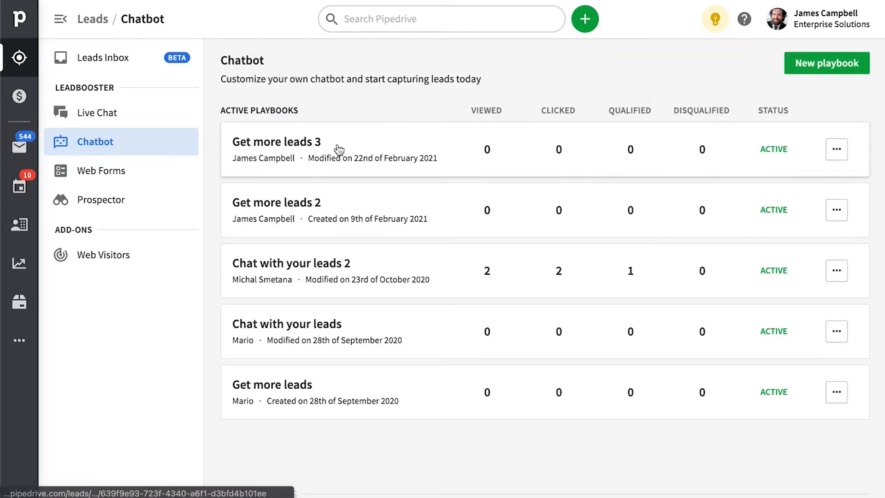
left_click(339, 150)
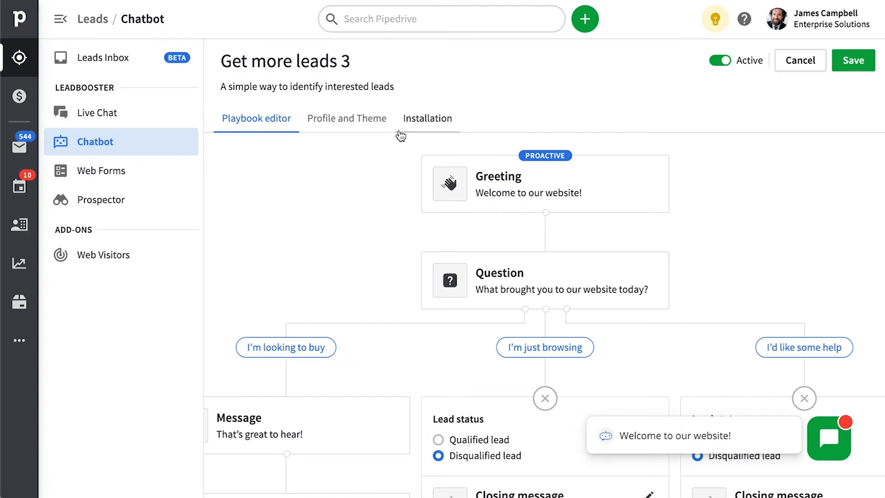
left_click(388, 129)
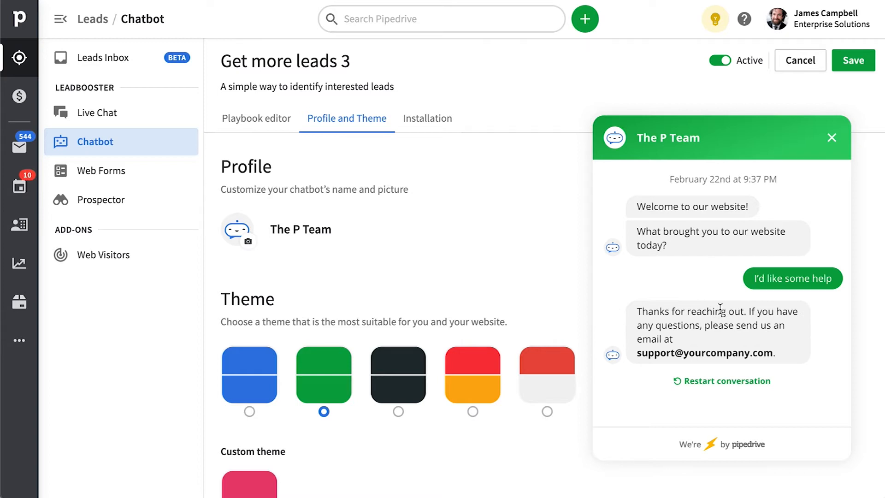
left_click(438, 131)
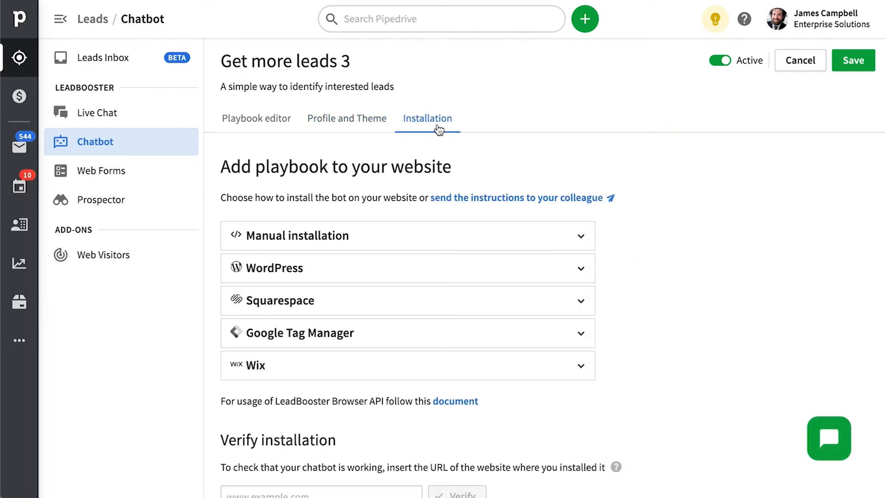
scroll(599, 332, "down", 1)
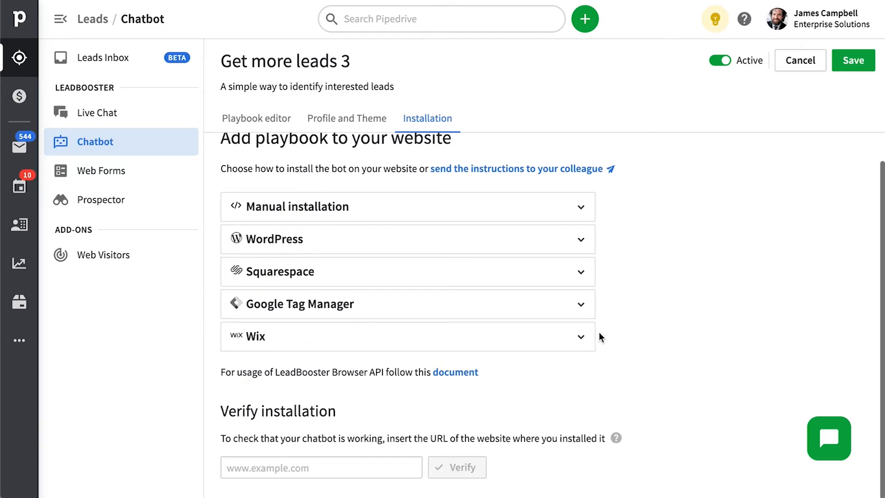
Step: Expand the Squarespace instructions and copy the chatbot code snippet to the clipboard
left_click(494, 177)
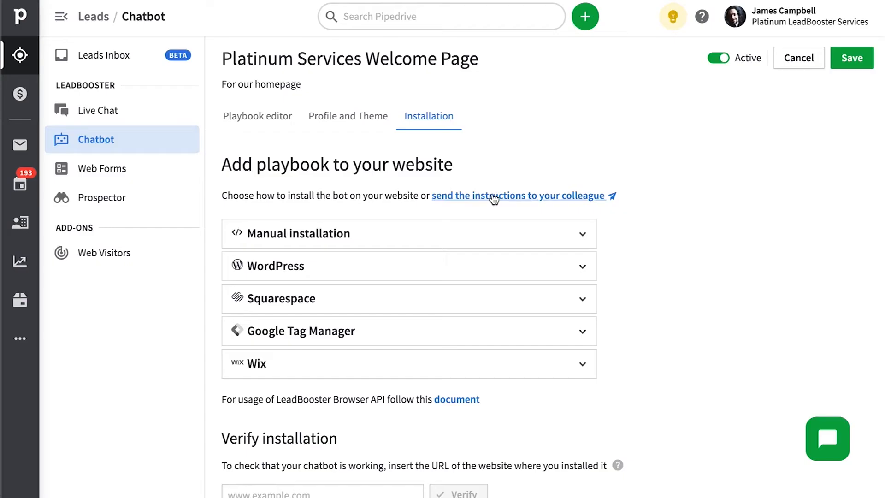
left_click(352, 306)
left_click(553, 486)
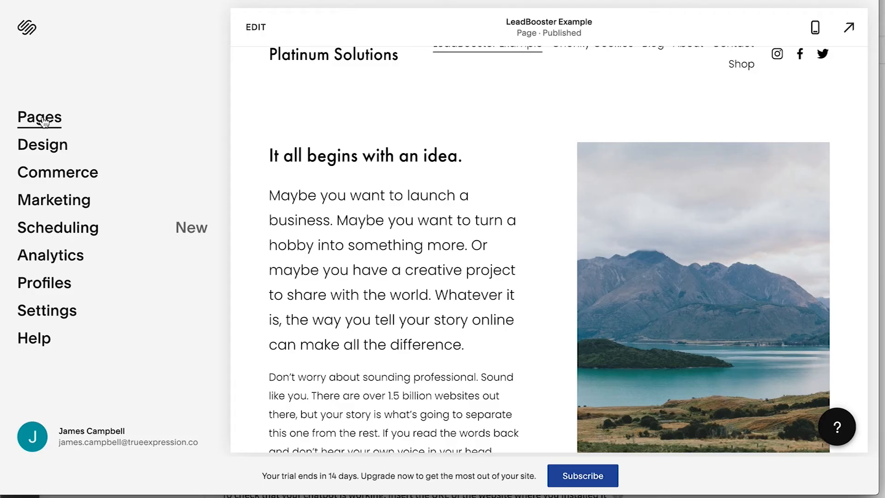
Step: Paste the script into LeadBooster Example's Page Header Code Injection, save, and test the live chat
left_click(42, 118)
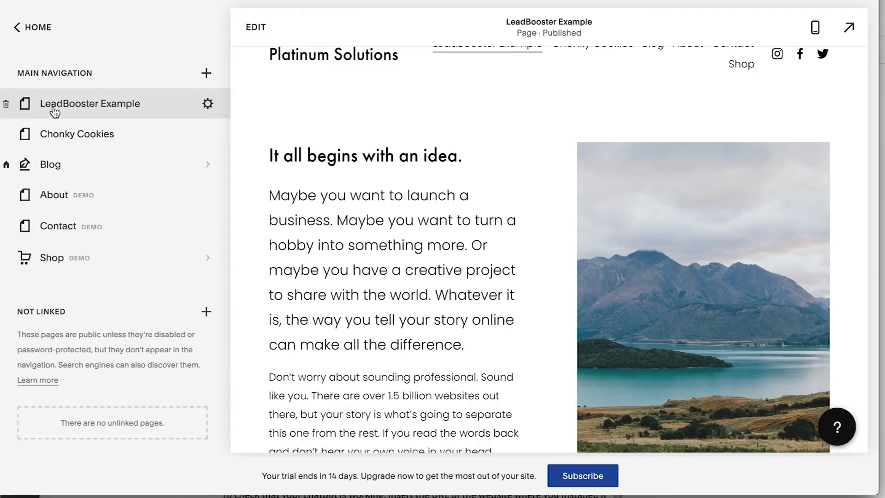
left_click(213, 105)
left_click(196, 198)
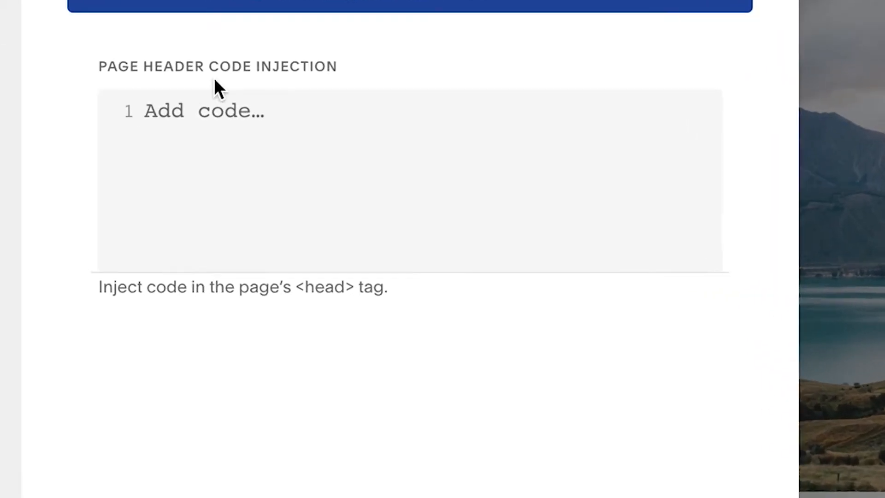
key("super+v")
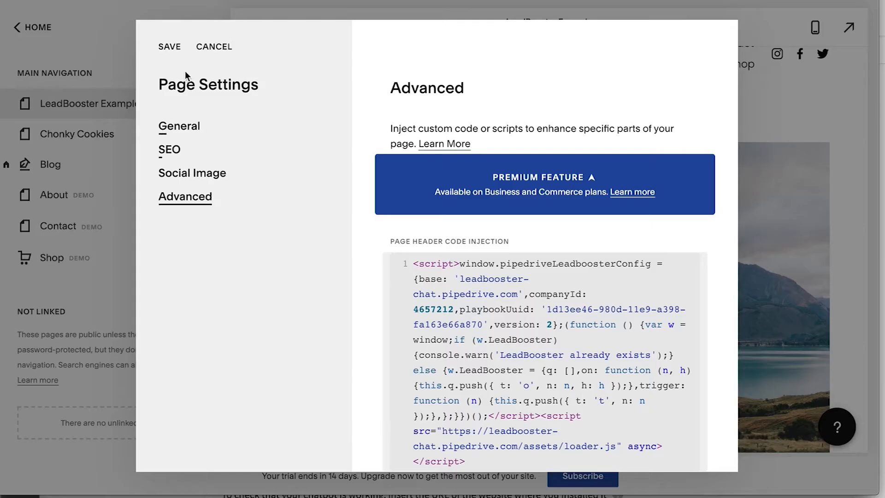
left_click(169, 48)
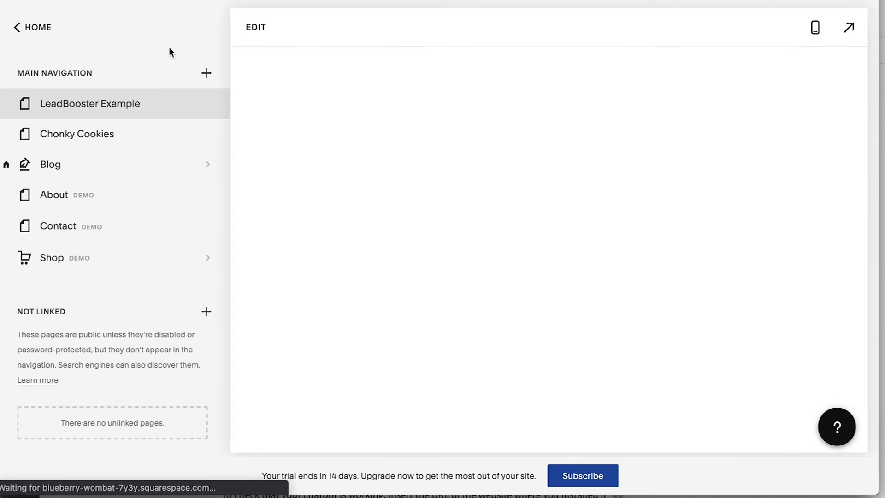
left_click(846, 29)
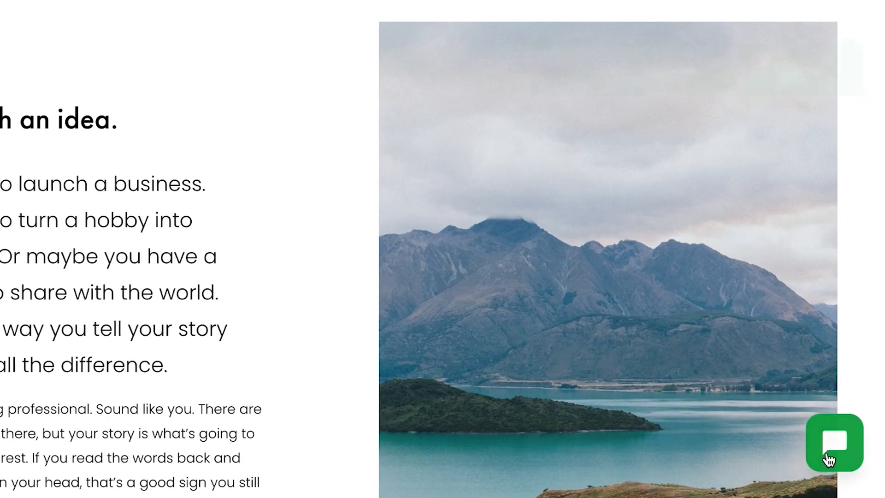
left_click(828, 460)
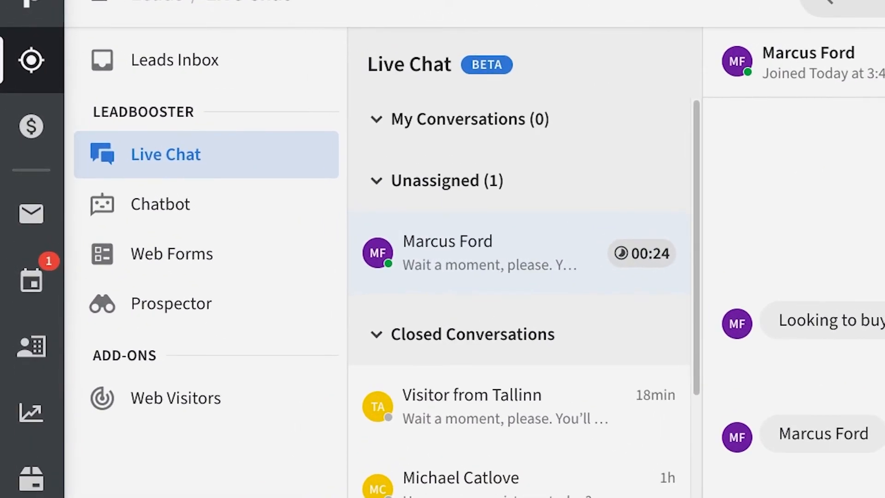
Step: Assign and close the visitor's chat, then convert the lead into a deal worth 10000
left_click(690, 44)
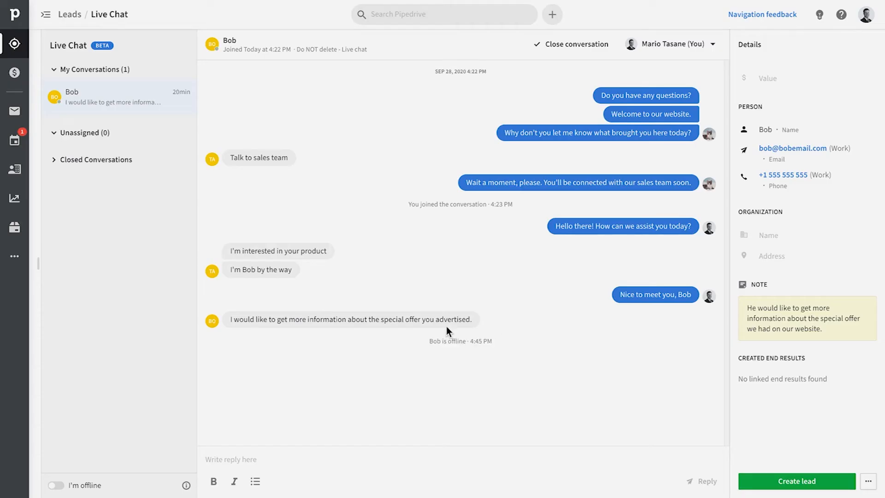
left_click(583, 45)
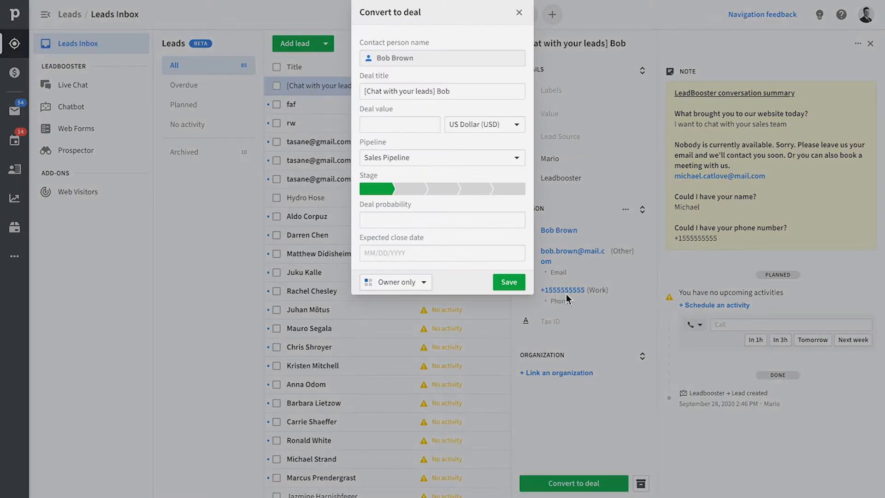
left_click(390, 126)
type("10000")
key("Tab")
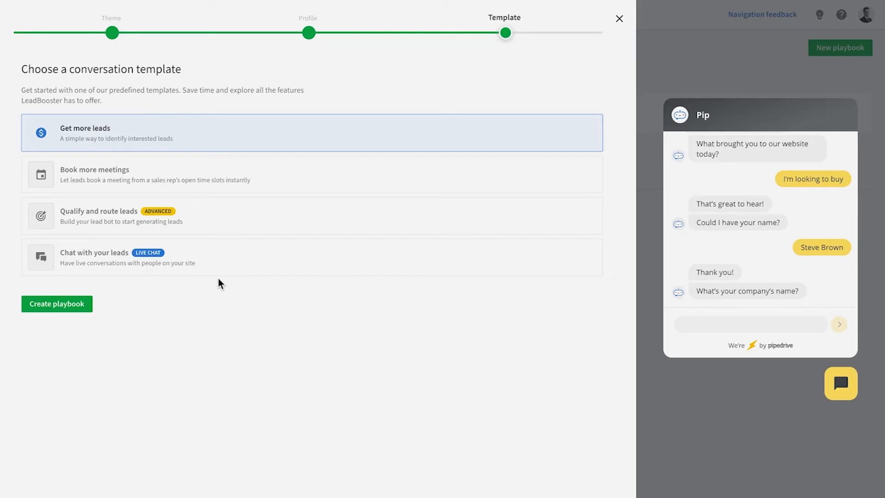
Step: Ask the chatbot for the sales team, then take over the Visitor from Portland chat with a greeting
left_click(239, 268)
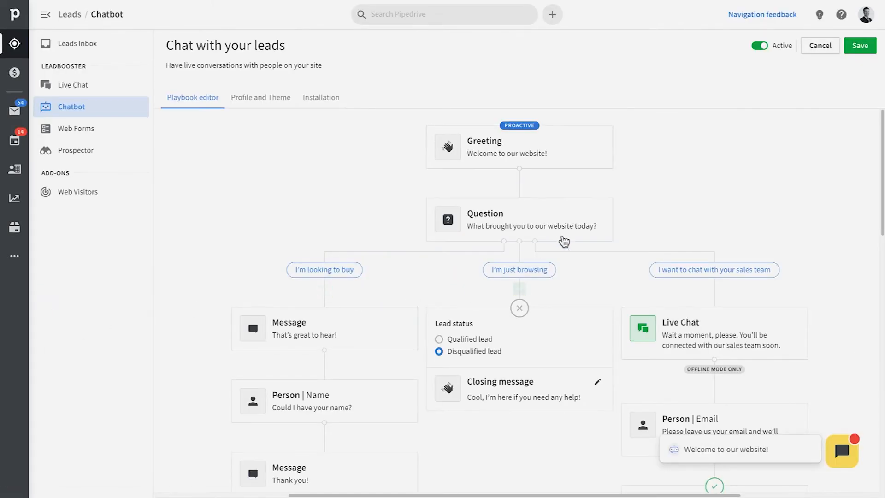
mouse_move(534, 223)
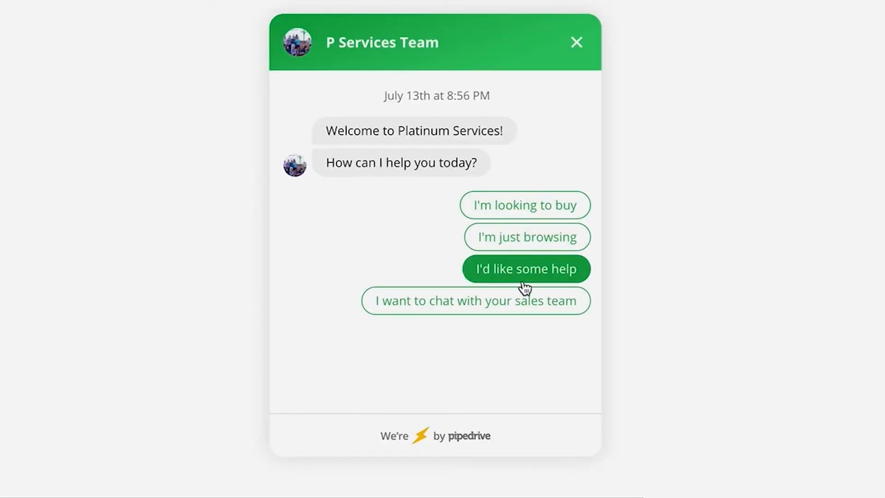
left_click(475, 300)
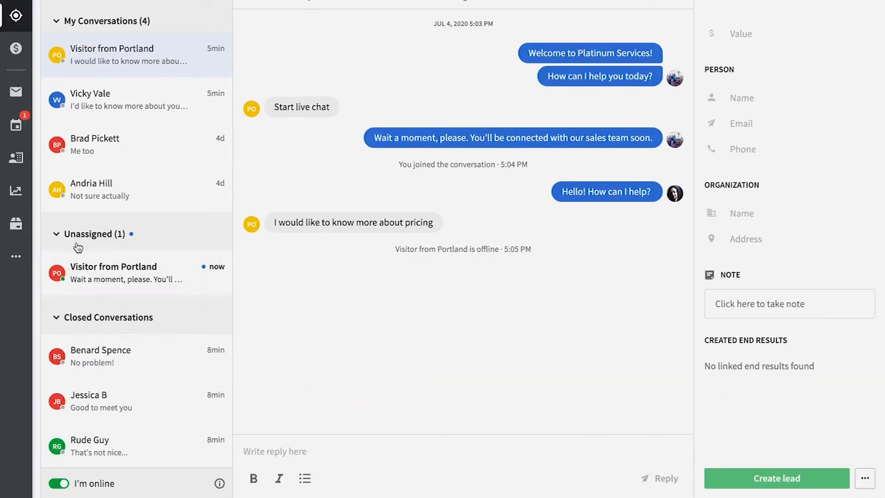
left_click(104, 279)
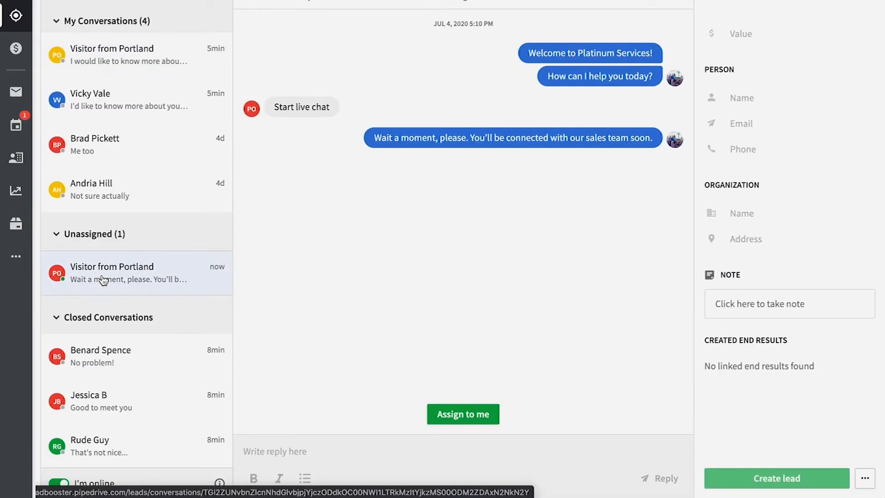
left_click(492, 422)
type("Hello! How can I help?")
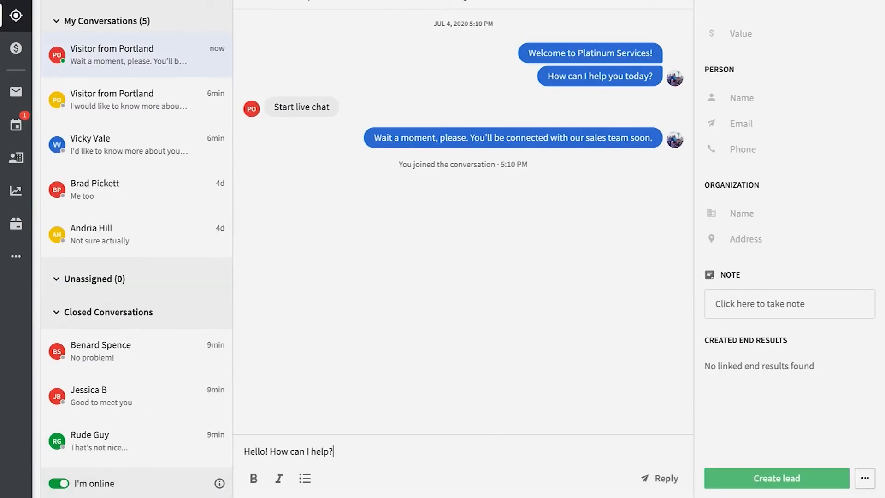
key("Return")
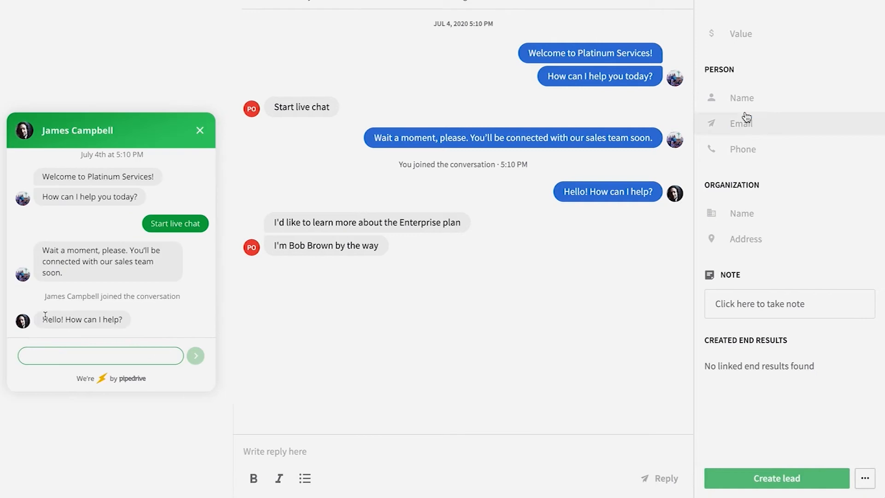
Step: Record the visitor's name and phone number, then create a Chat with your leads playbook
left_click(741, 98)
key("Return")
left_click(743, 149)
type("55")
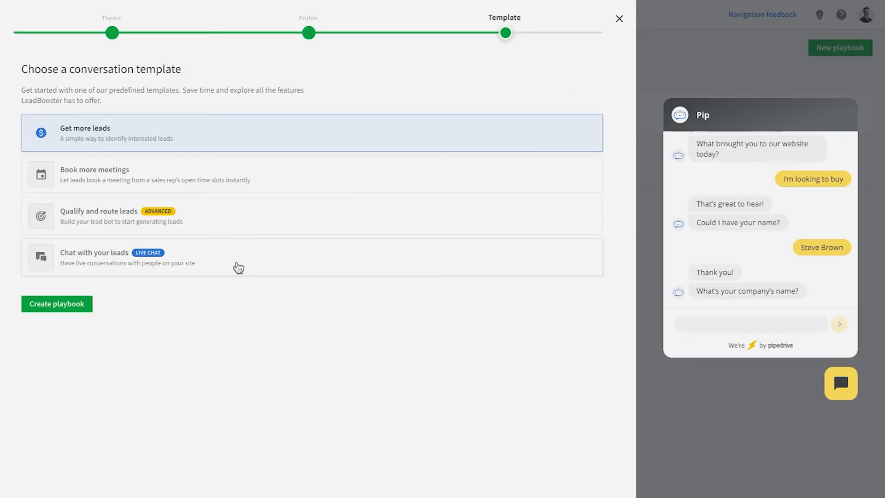
left_click(238, 267)
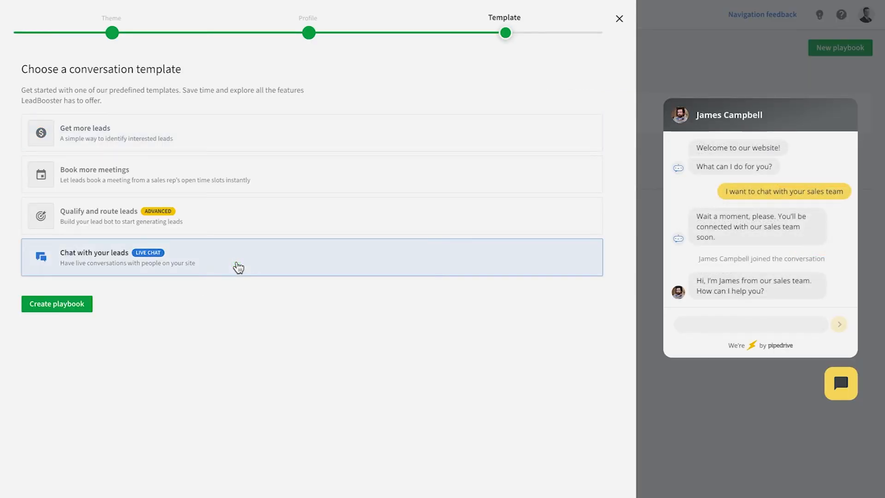
left_click(43, 306)
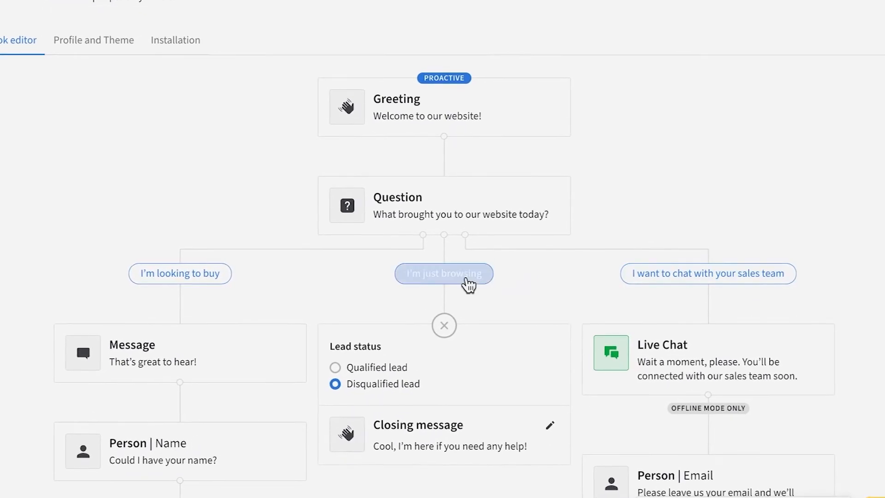
Step: Review the Live Chat card's online message, waiting time choices and offline message
left_click(767, 359)
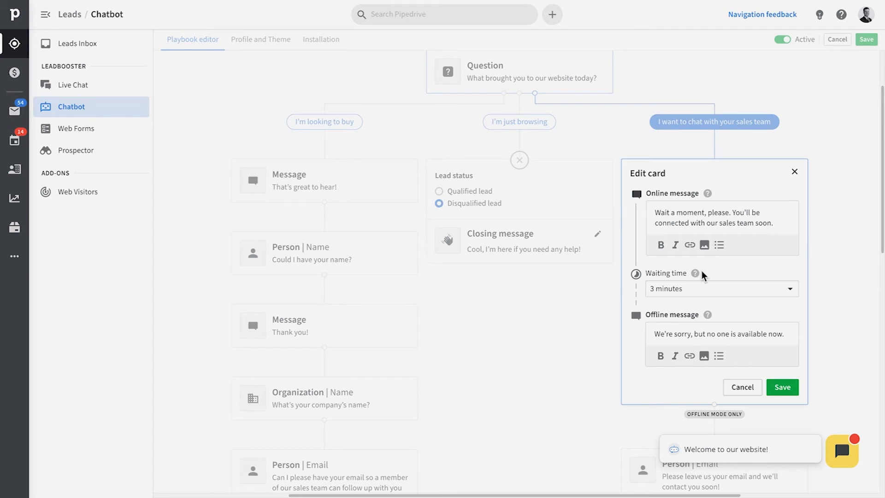
mouse_move(707, 316)
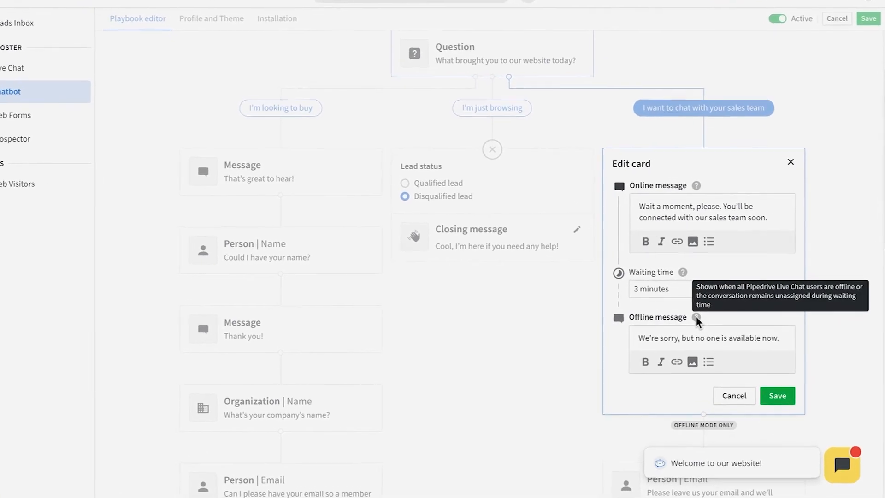
mouse_move(697, 185)
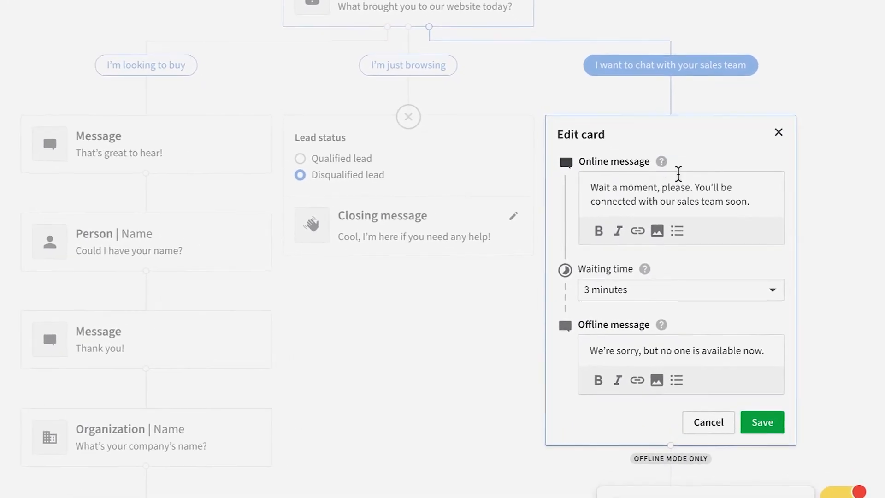
left_click(666, 290)
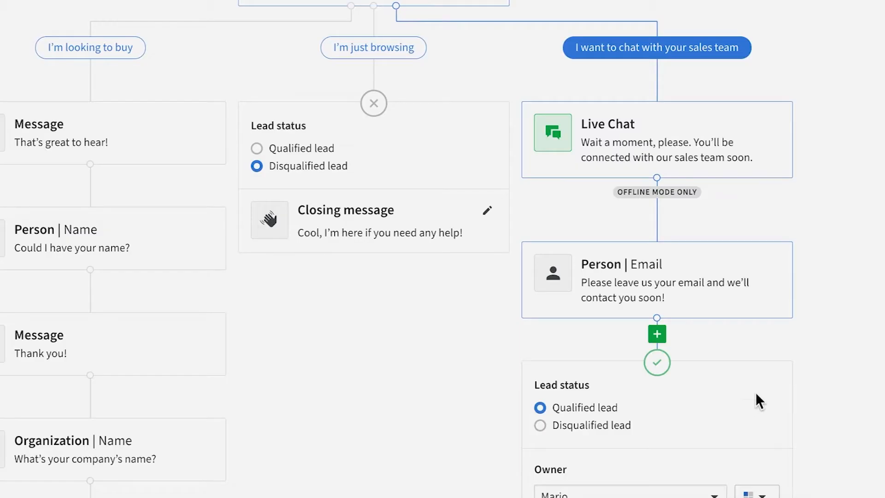
mouse_move(765, 291)
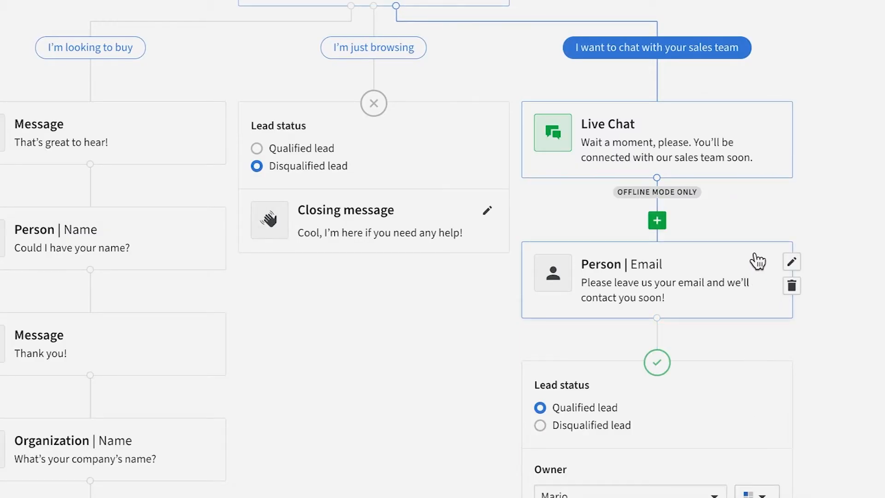
Step: Send a test visitor name to the chatbot preview
mouse_move(687, 196)
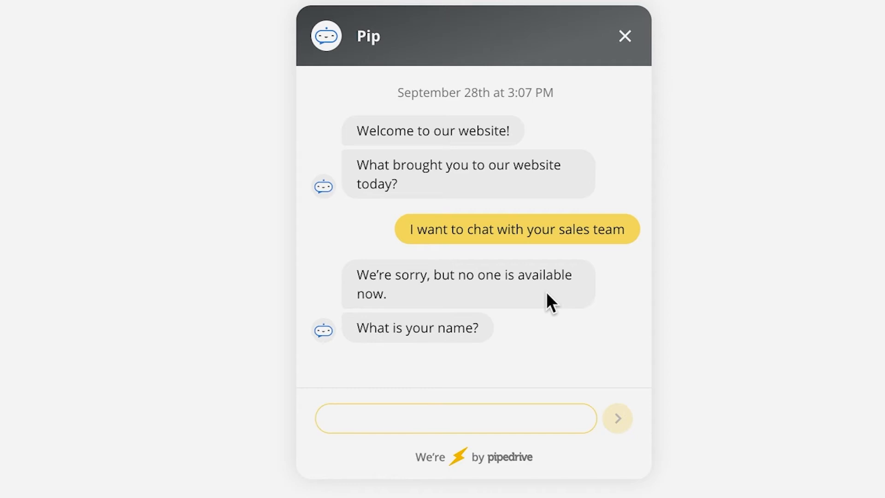
left_click(626, 418)
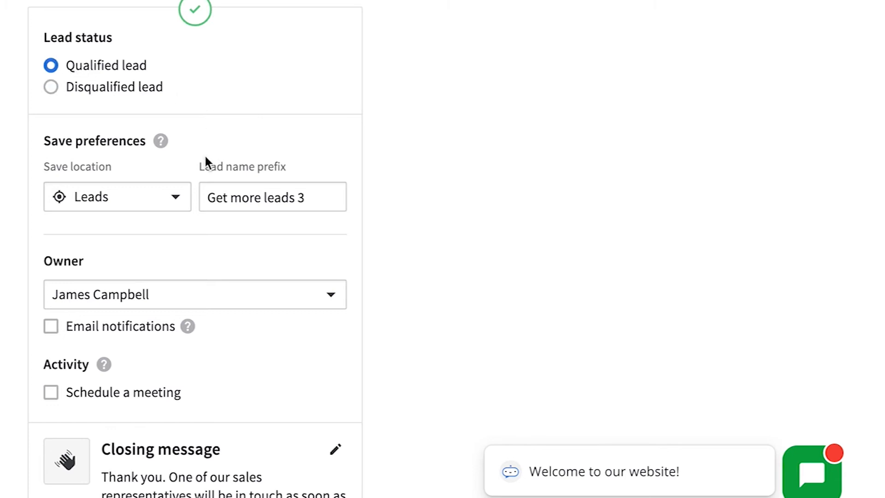
Step: Save qualified chatbot leads as Deals in the Sales Pipeline
left_click(148, 197)
left_click(103, 270)
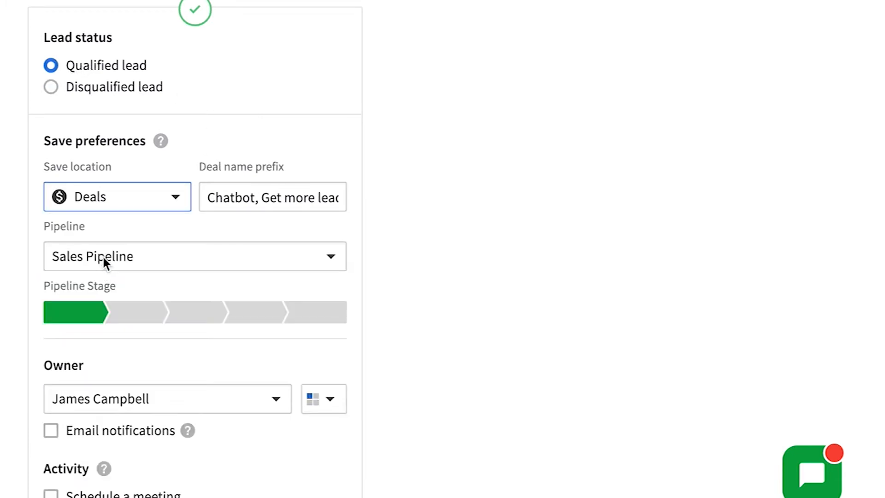
left_click(306, 257)
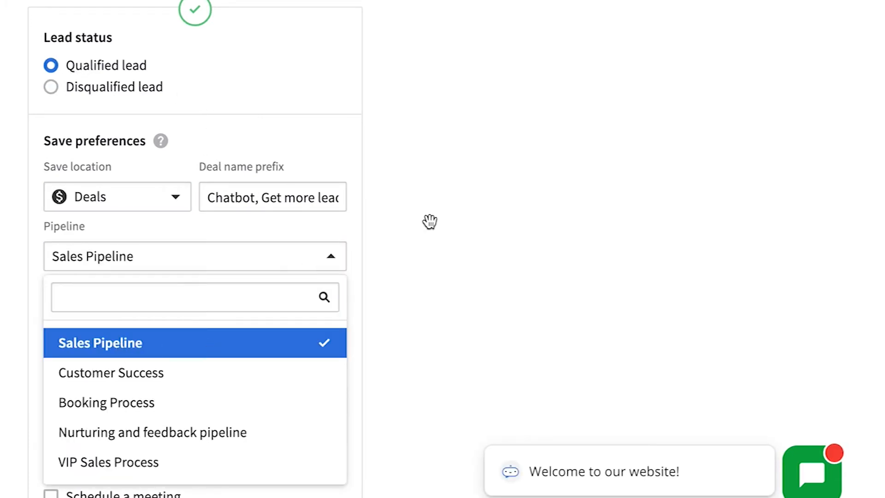
left_click(144, 202)
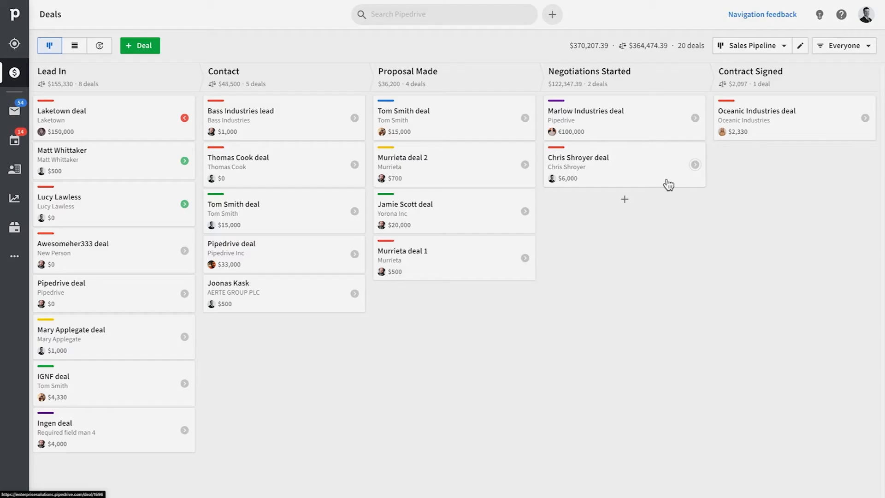
Step: Go online in Live Chat and take the Tallinn visitor's unassigned chat
left_click(23, 46)
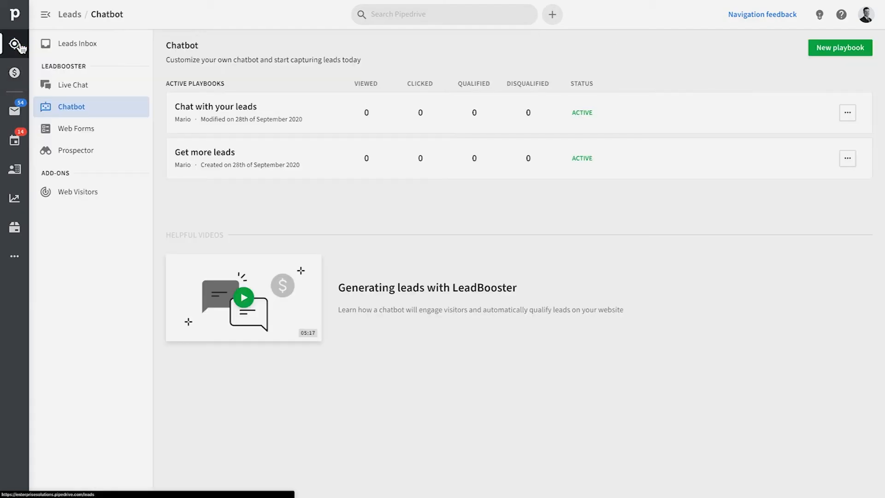
left_click(73, 85)
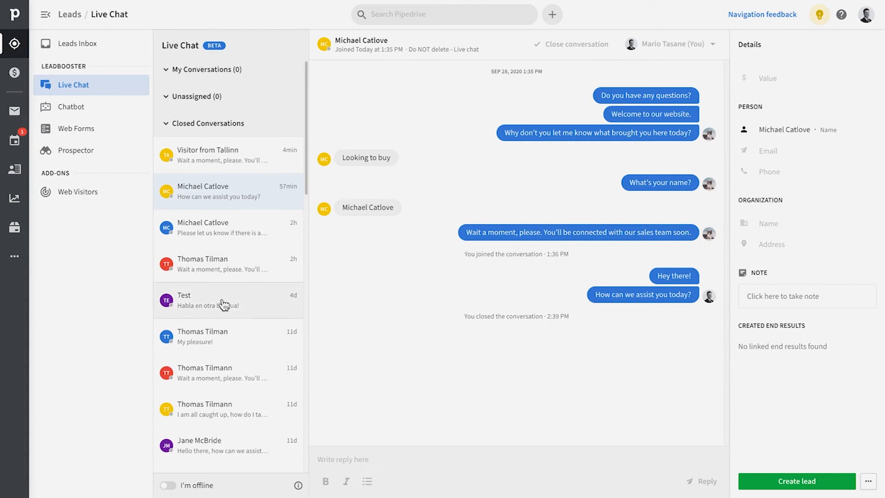
left_click(169, 485)
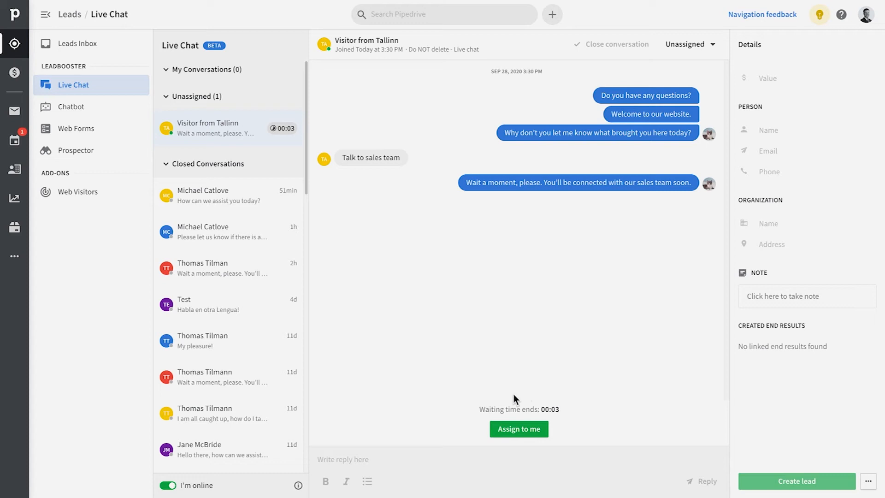
left_click(537, 434)
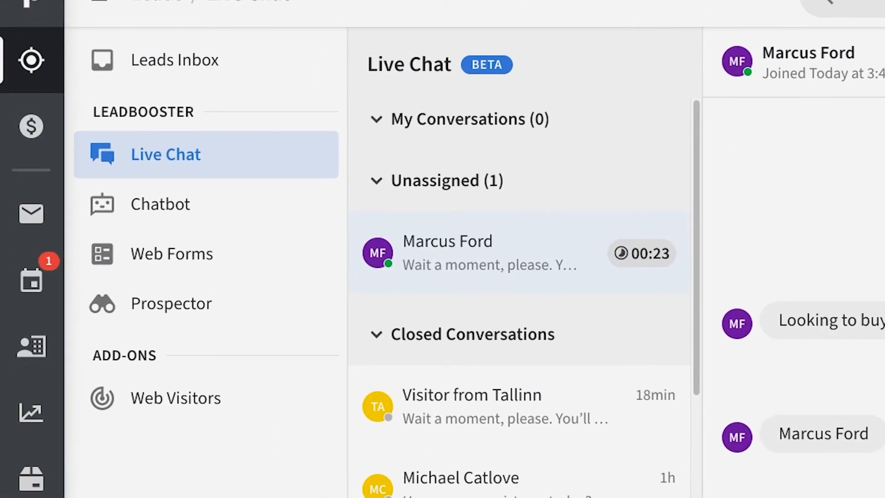
Step: Reassign the chat to another agent, allow desktop notifications, and claim the waiting conversation
left_click(747, 44)
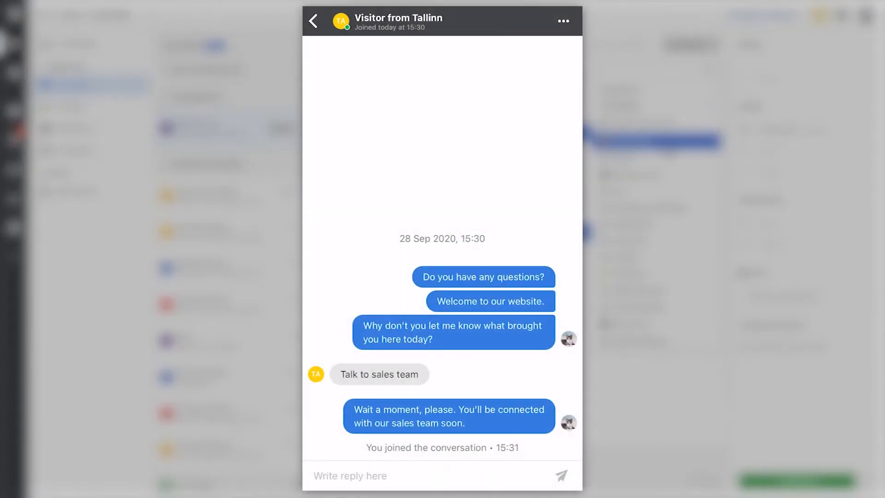
left_click(442, 384)
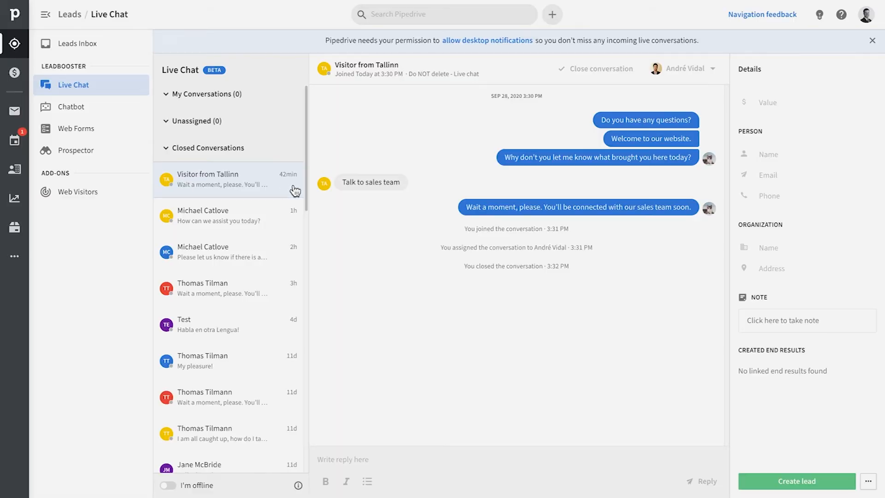
left_click(512, 41)
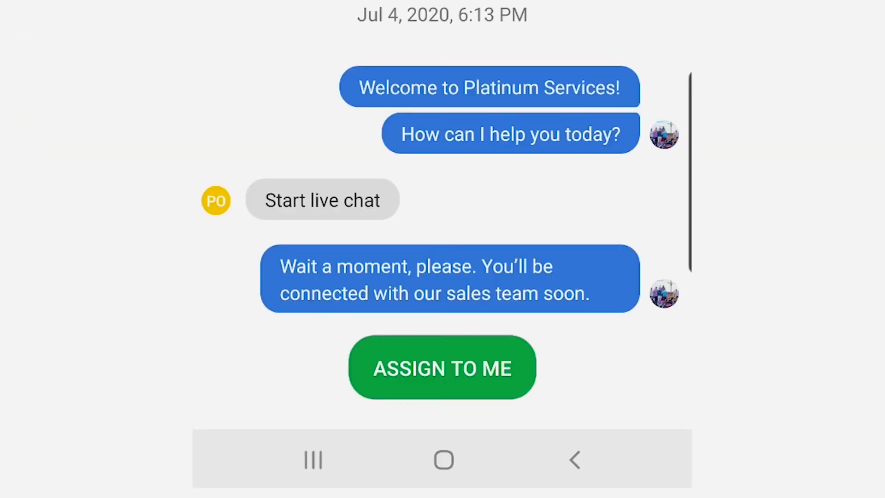
left_click(468, 370)
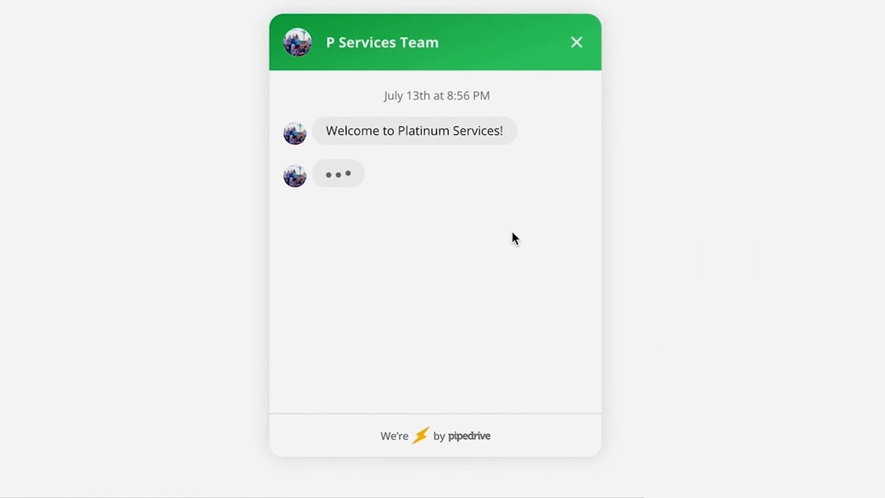
Step: Take the Portland visitor's chat and reply 'Hello! How can I help?'
left_click(456, 308)
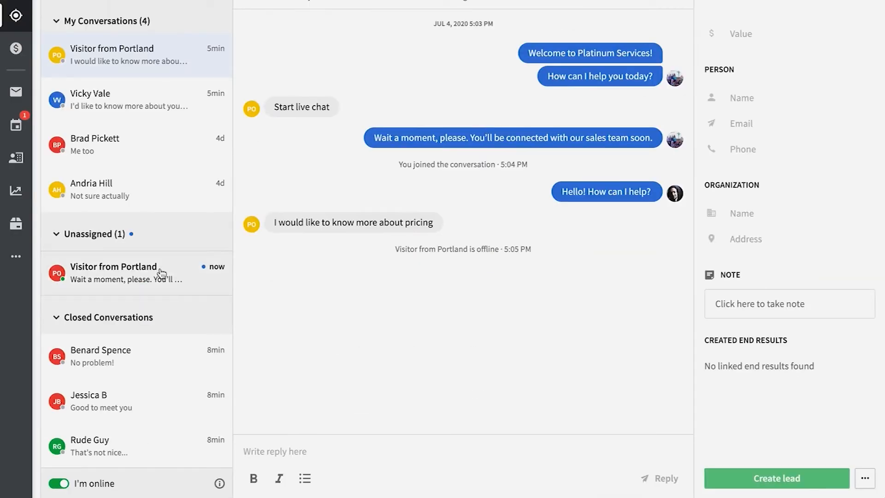
left_click(103, 278)
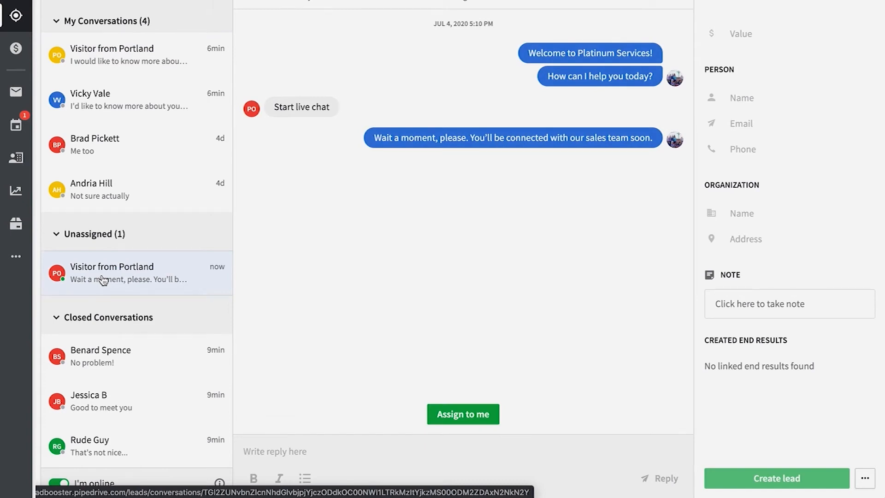
left_click(493, 422)
type("Hello! How can I help")
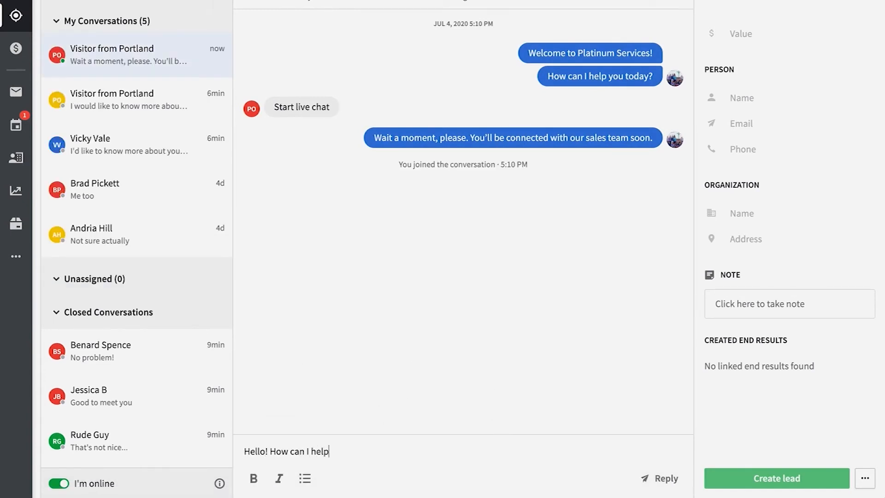
type("?")
key("Return")
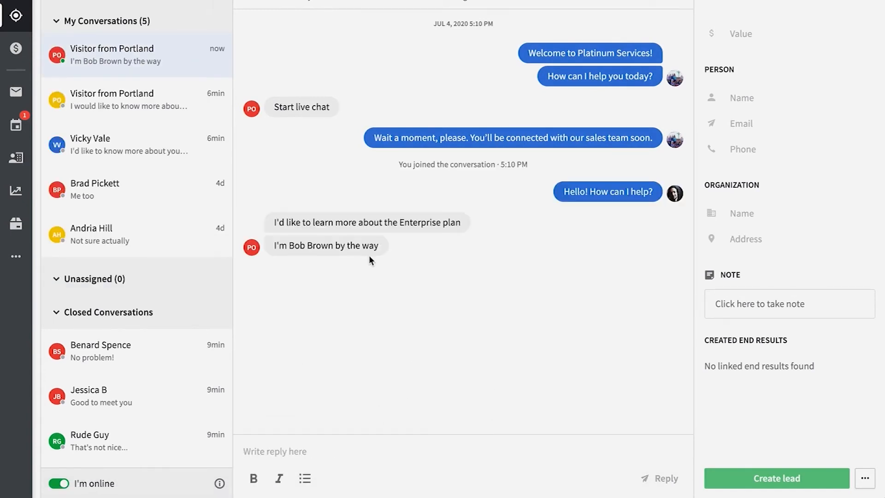
Step: Save the contact's name and work phone number on the lead
left_click(747, 101)
key("Return")
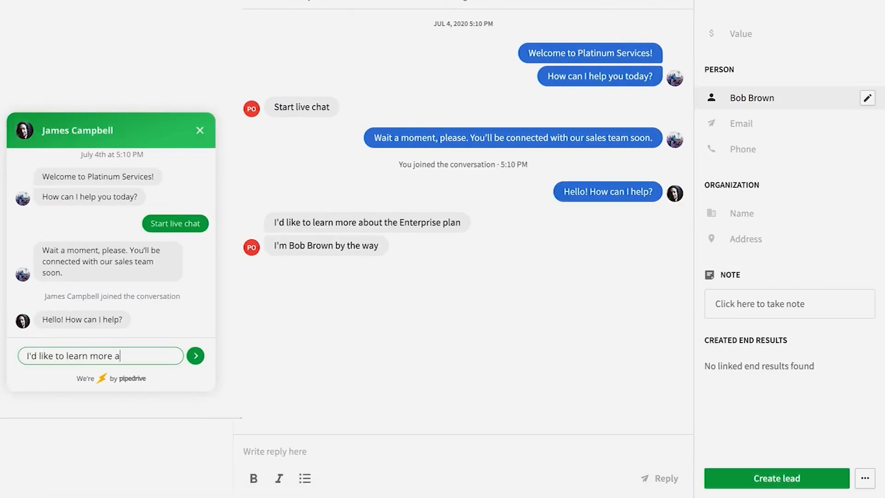
left_click(743, 149)
type("555-555-3452")
left_click(861, 172)
Step: Set the lead value to 20,000 and save an enterprise plan note
left_click(745, 35)
type("20000")
left_click(861, 57)
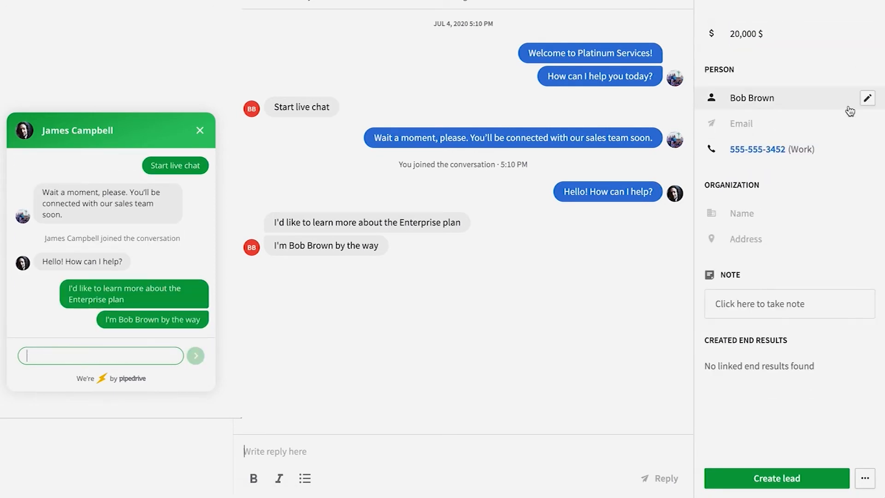
left_click(800, 297)
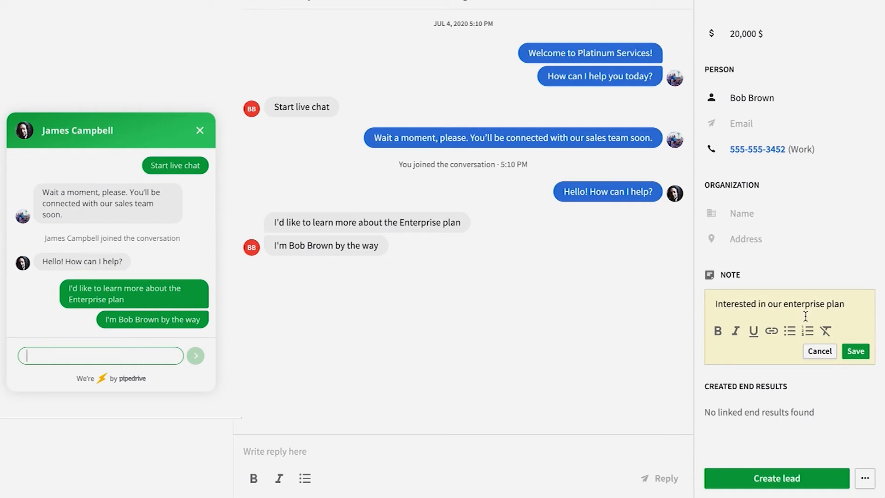
left_click(856, 352)
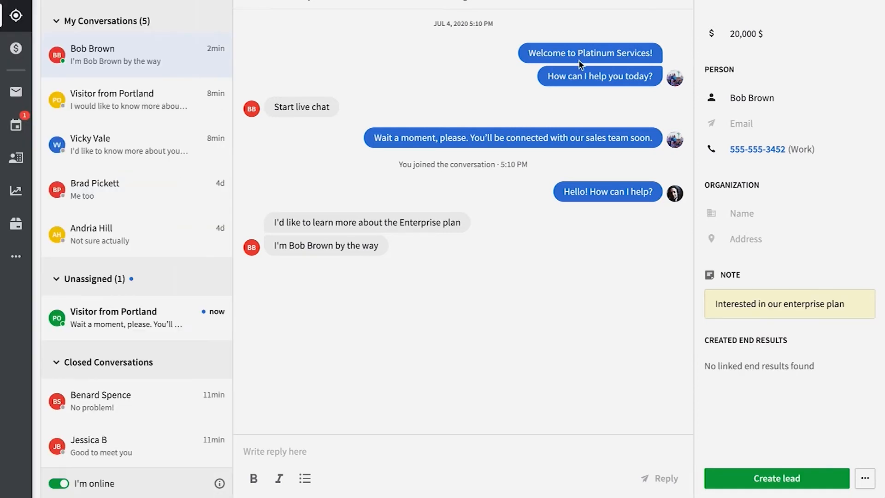
Step: Claim the other waiting Portland visitor chat and open it on the phone
left_click(134, 331)
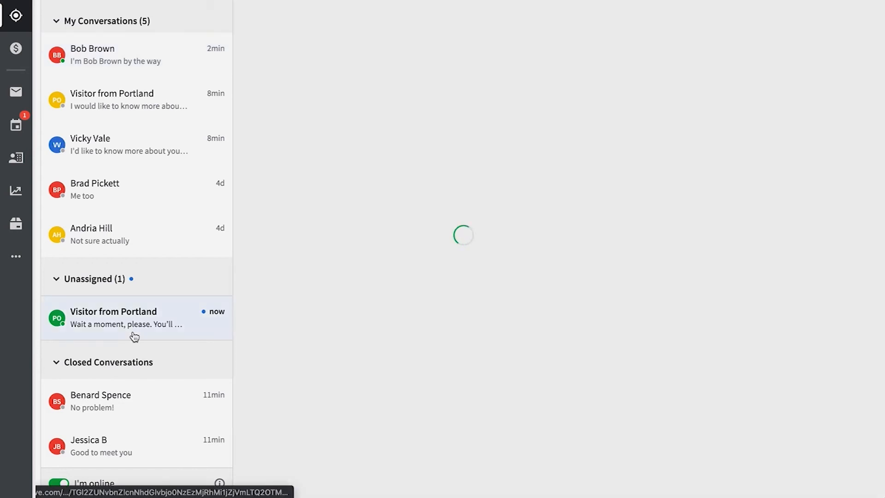
left_click(456, 415)
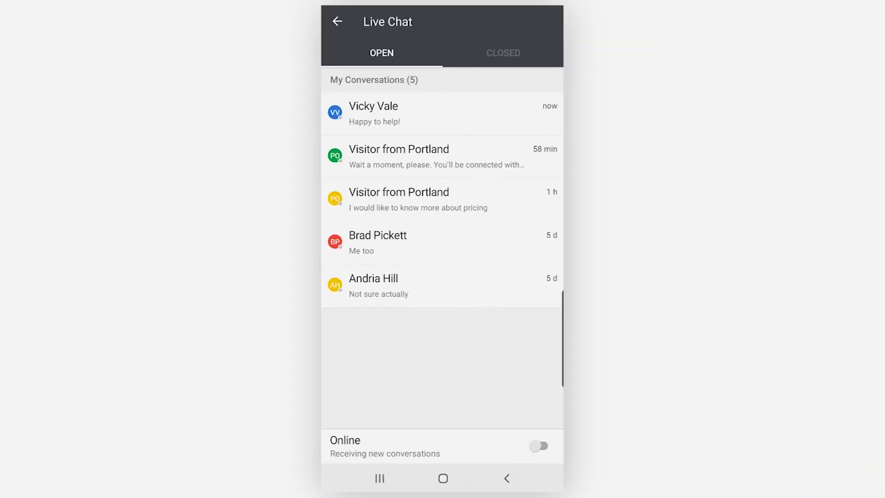
left_click(424, 194)
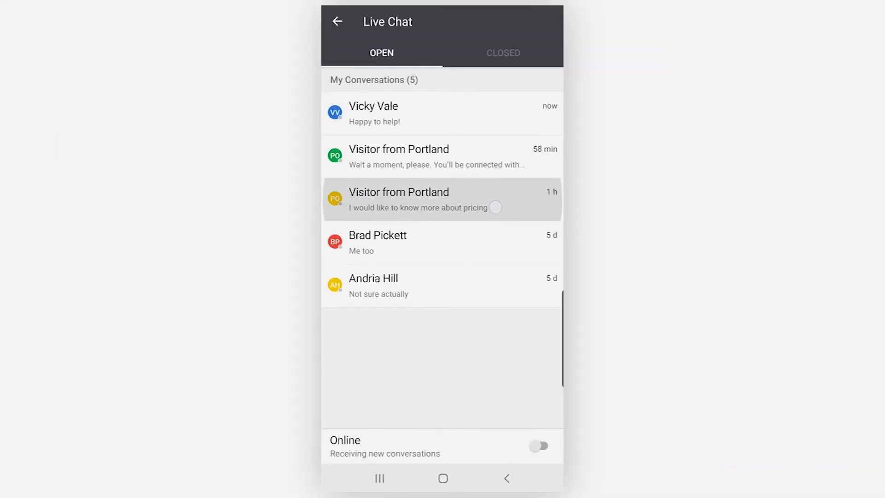
Step: Reply 'No problem!' to the Portland visitor in the mobile app
left_click(456, 456)
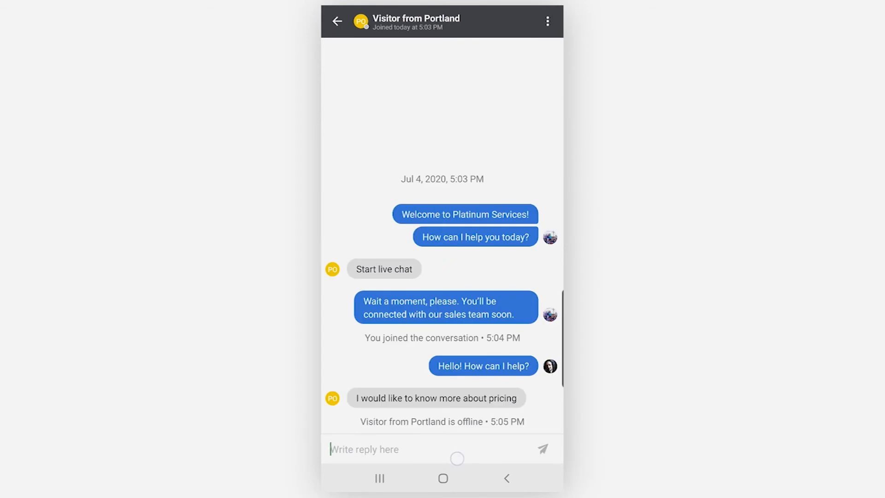
type("No problem")
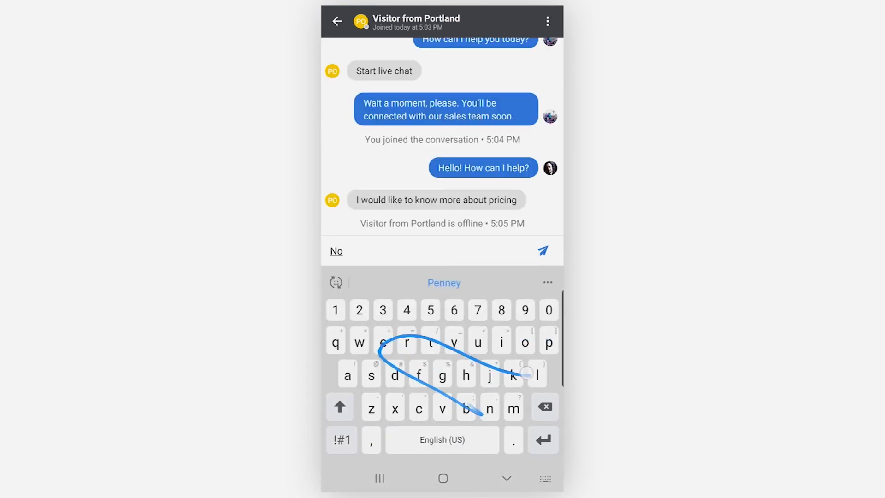
left_click(342, 439)
type("!")
left_click(543, 251)
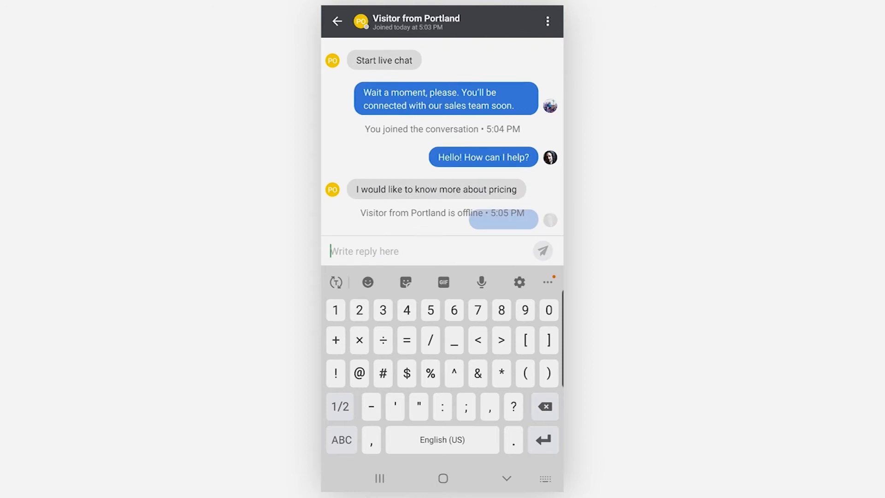
left_click(507, 478)
left_click(507, 478)
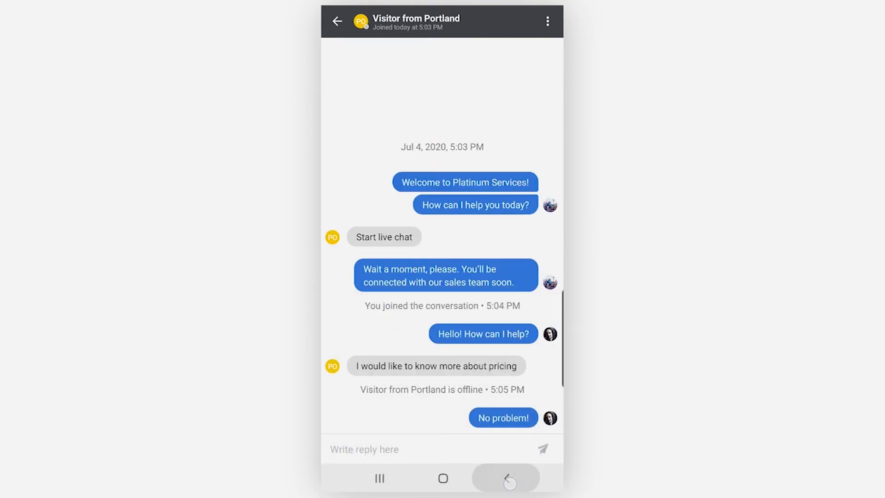
Step: Reassign another open conversation to a different teammate
left_click(477, 284)
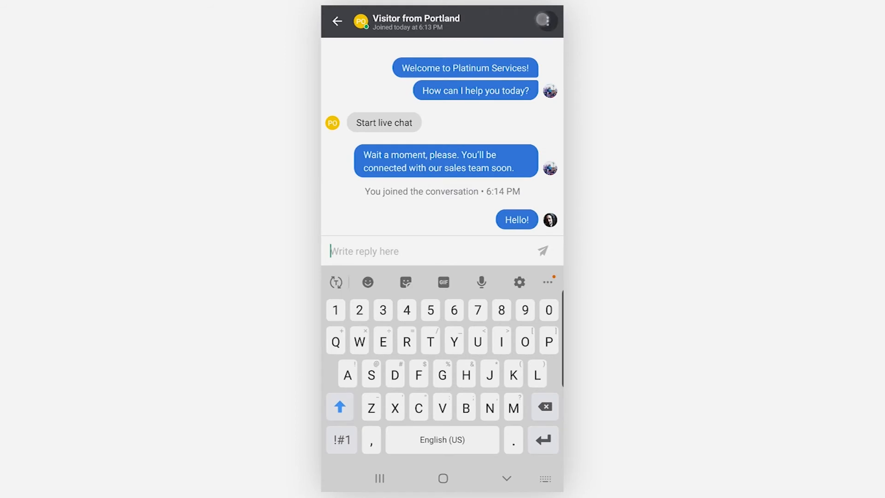
left_click(545, 20)
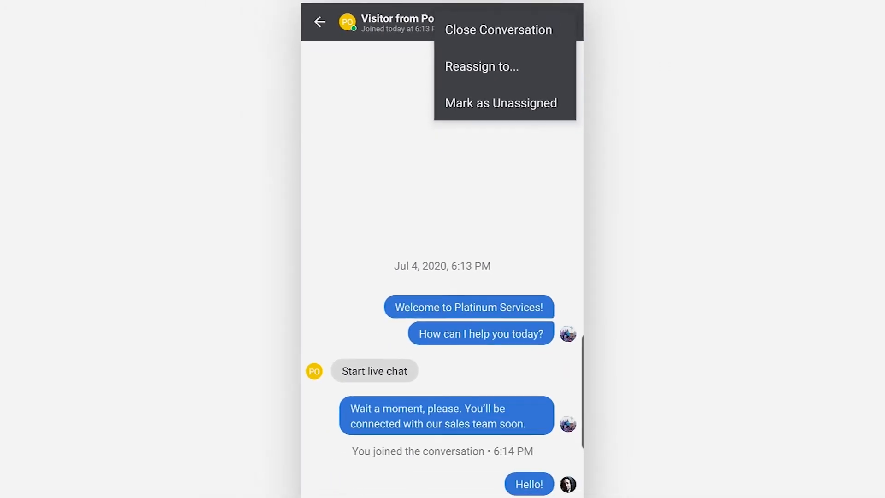
left_click(542, 66)
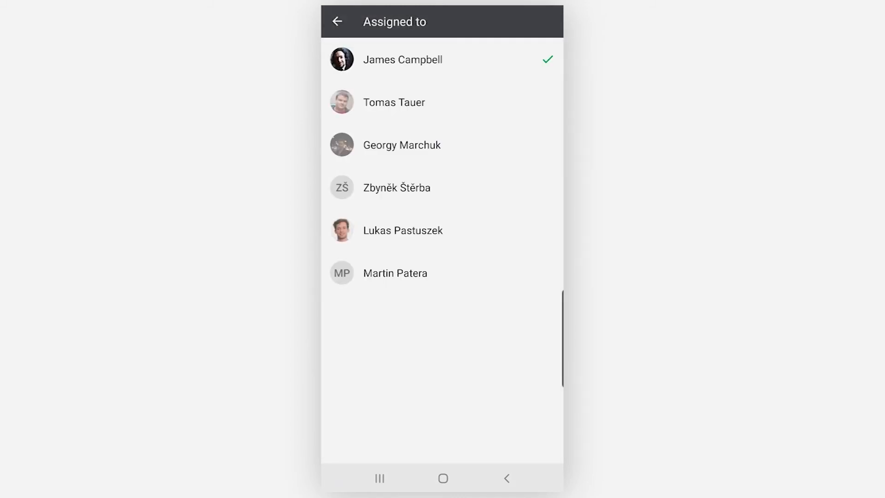
left_click(465, 225)
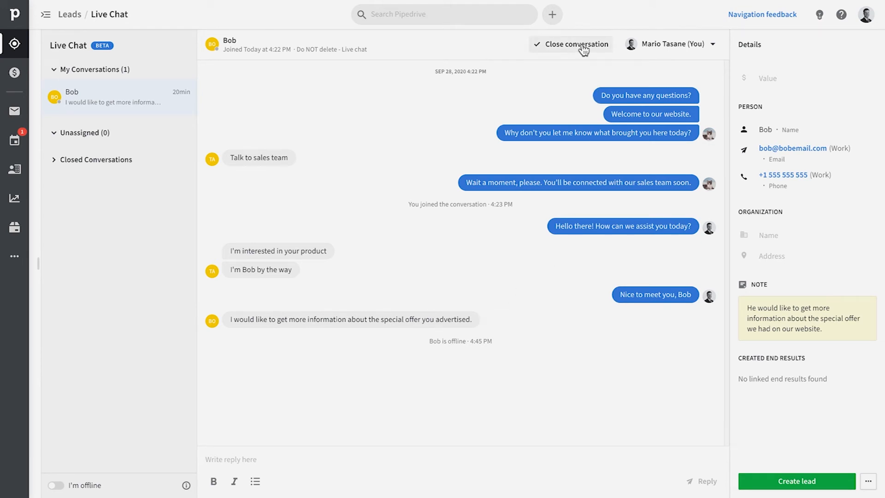
Step: Close the conversation and start converting the chat lead into a deal
left_click(555, 88)
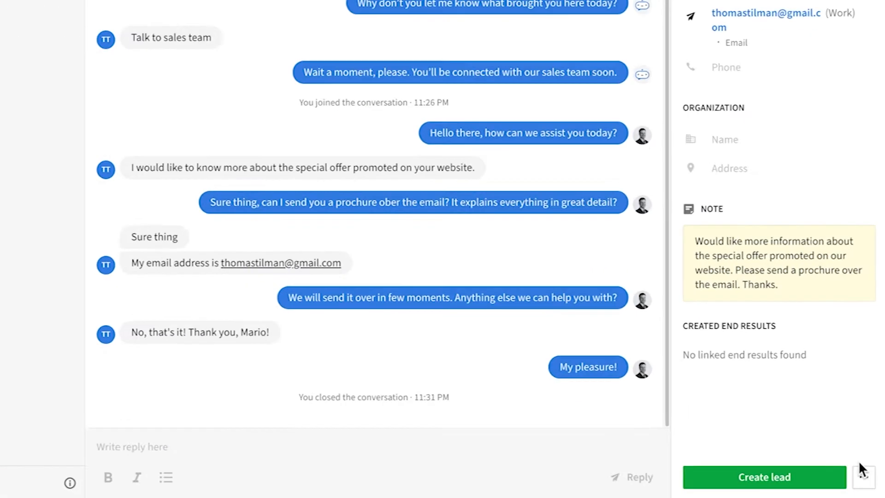
left_click(854, 470)
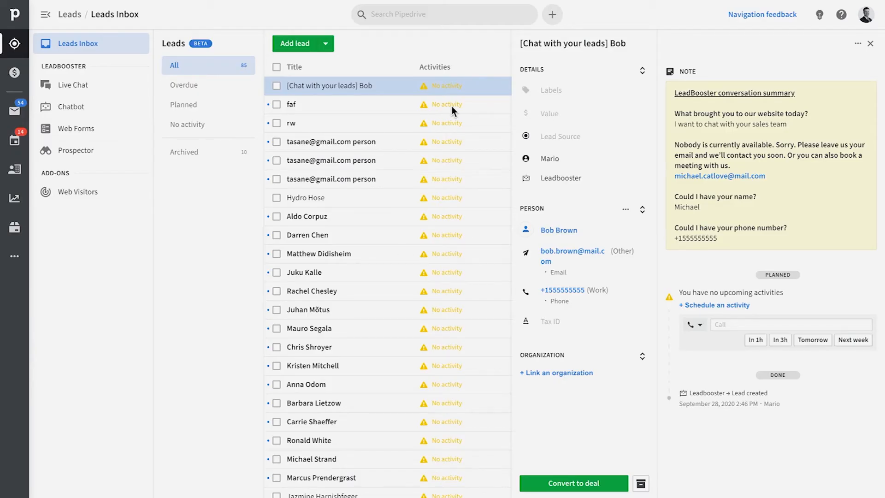
left_click(607, 484)
Step: Save the deal with a 10,000 value at the second stage and view it
left_click(390, 125)
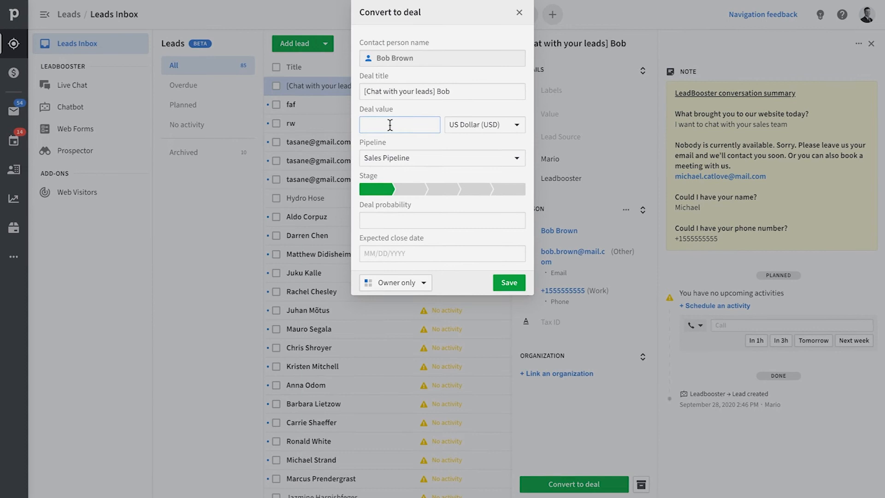
type("10000")
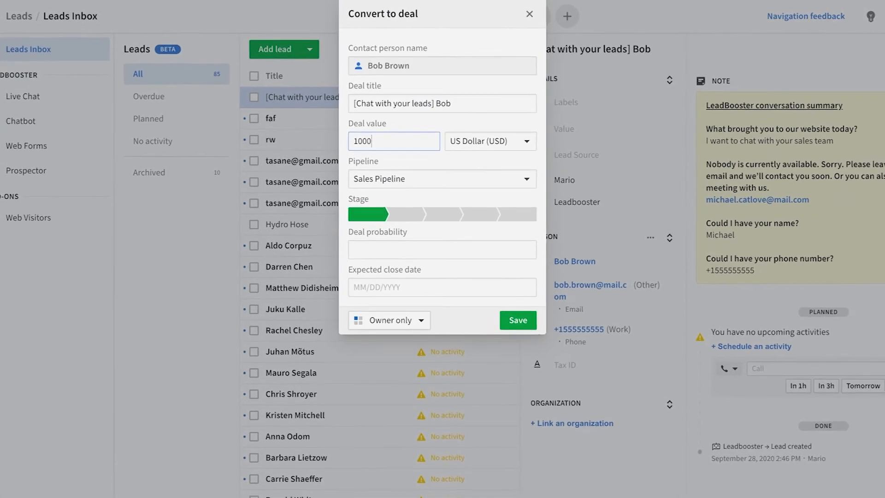
key("Tab")
left_click(397, 240)
left_click(527, 358)
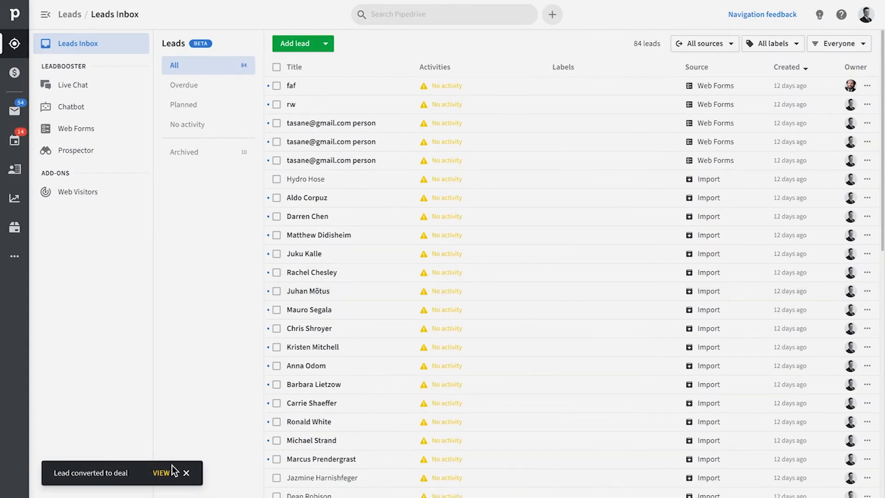
left_click(162, 472)
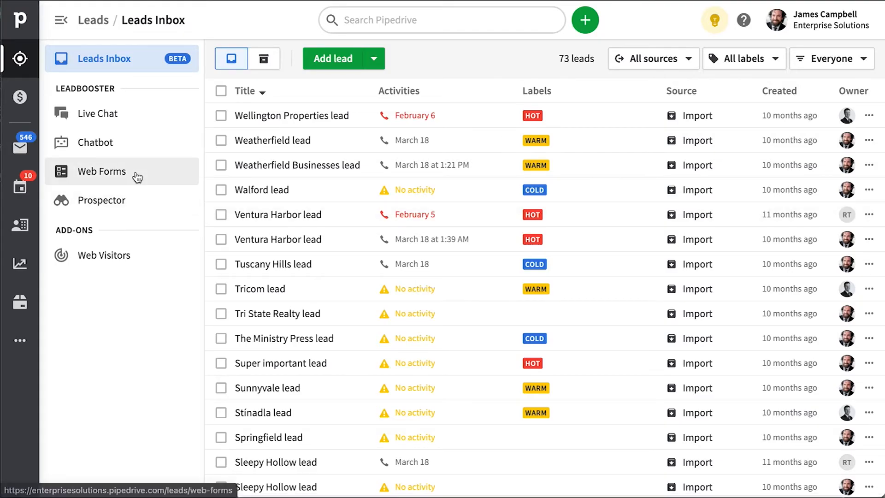
left_click(137, 178)
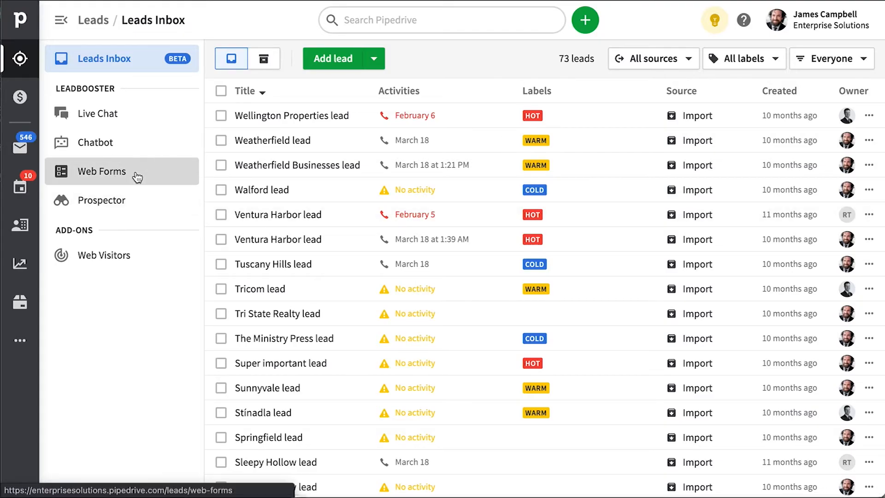
Step: Start a new web form with green primary colour, dark theme and dark grey background
left_click(792, 69)
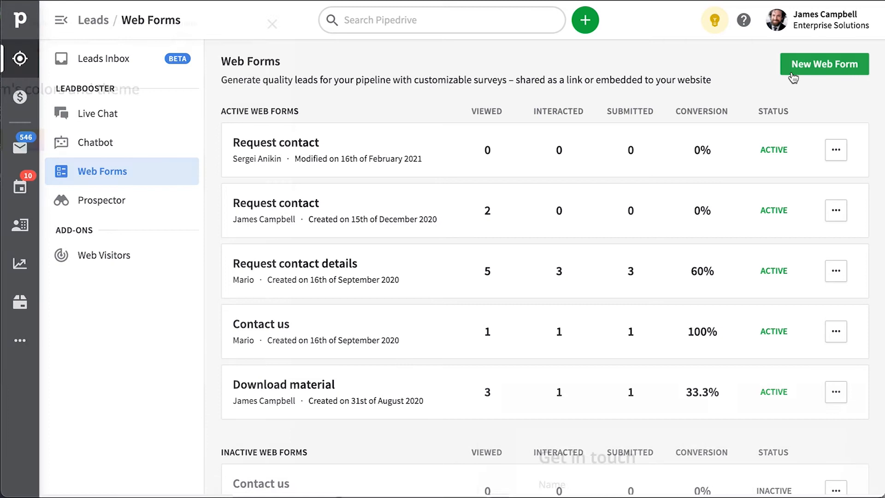
left_click(150, 142)
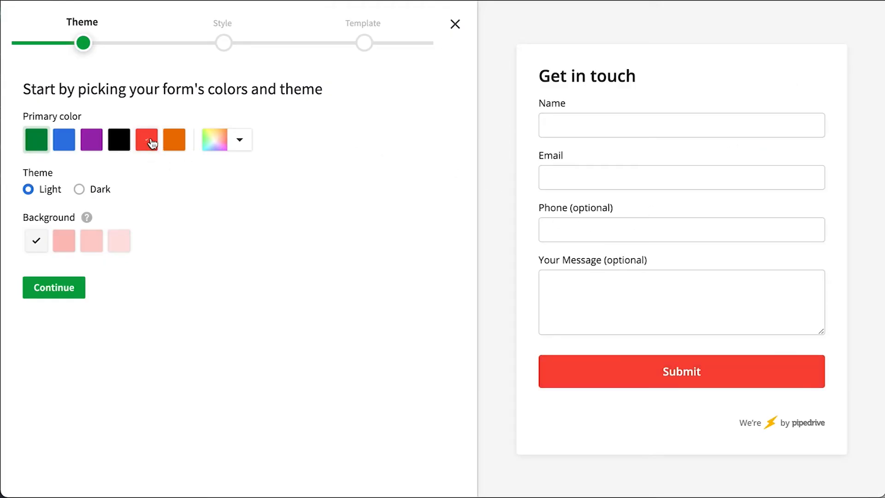
left_click(92, 142)
left_click(42, 143)
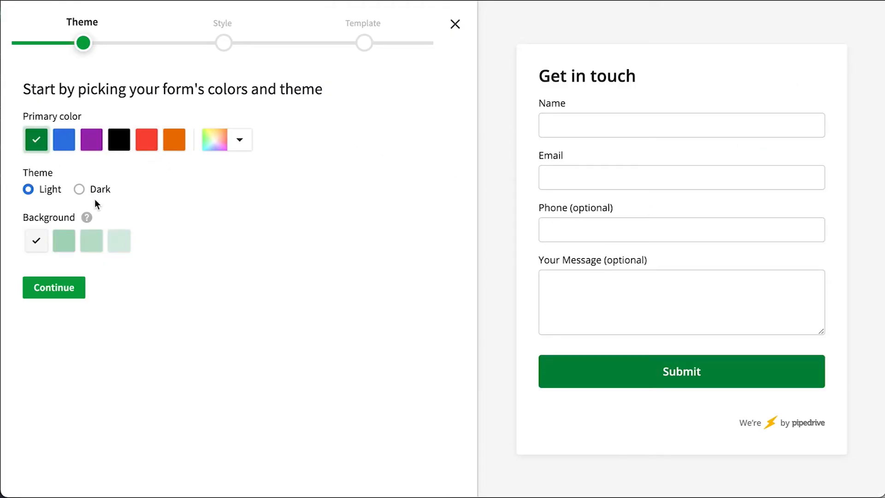
left_click(94, 191)
left_click(67, 248)
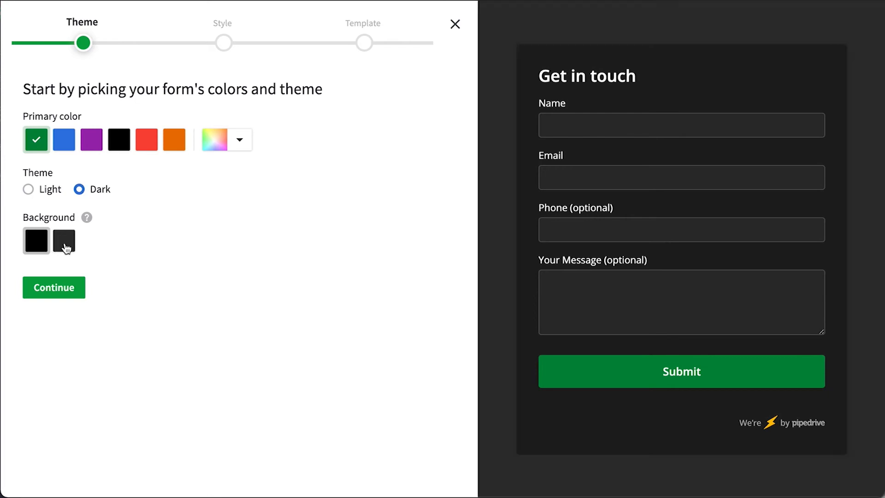
left_click(229, 146)
left_click(308, 178)
left_click(135, 284)
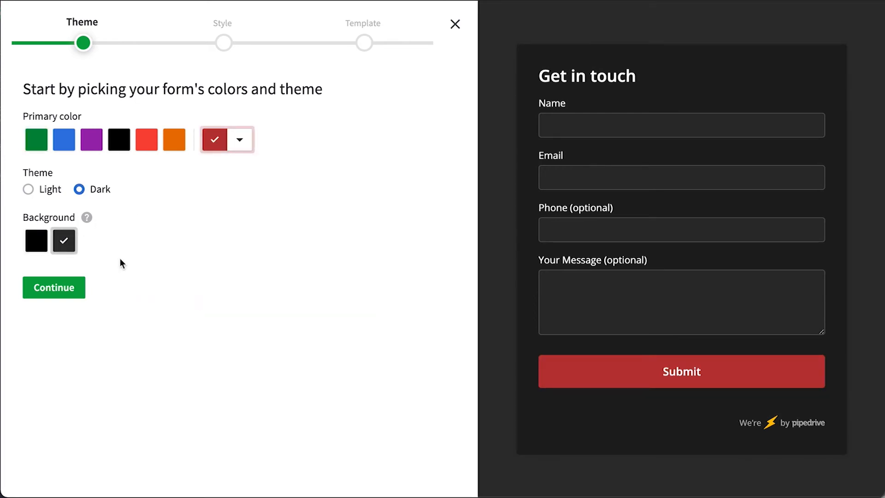
left_click(38, 150)
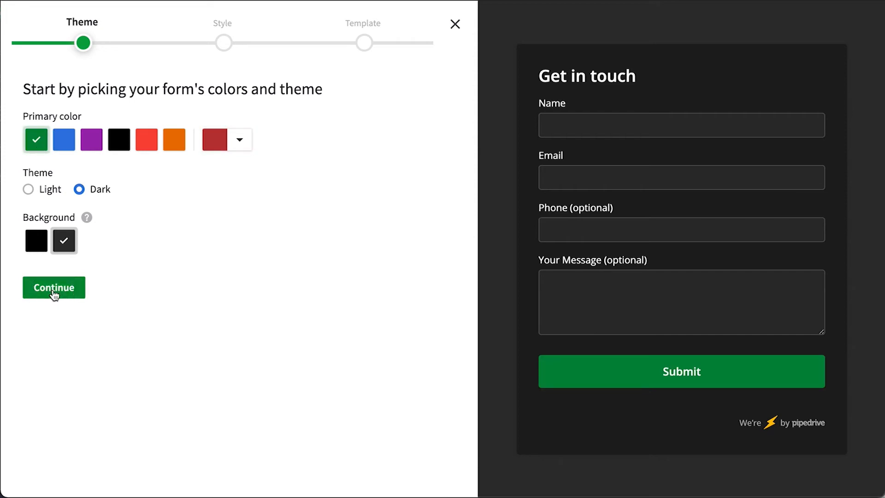
left_click(54, 288)
Step: Use Wide font, Rounded fields and English (US), then create it from the Download material template
left_click(148, 136)
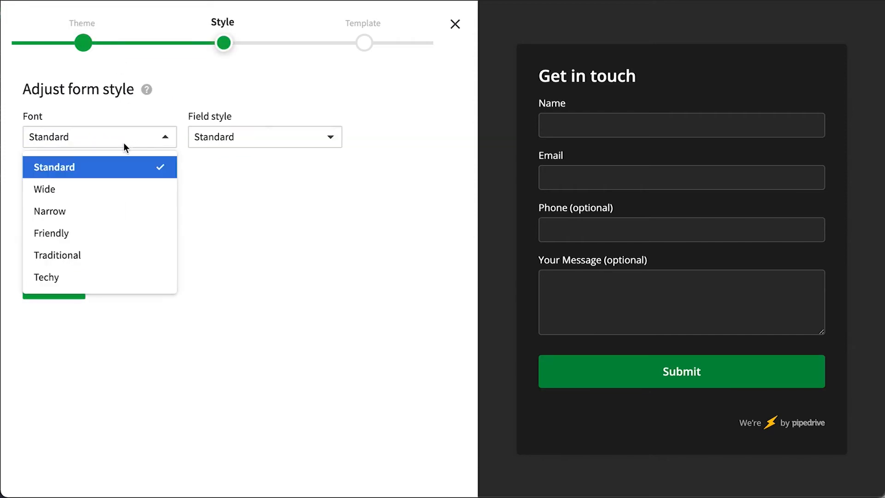
left_click(103, 189)
left_click(228, 141)
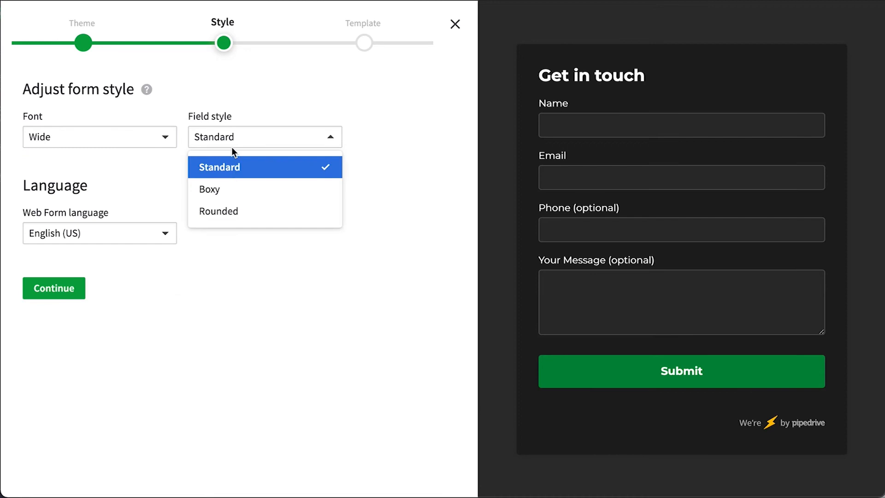
left_click(235, 194)
left_click(290, 133)
left_click(247, 209)
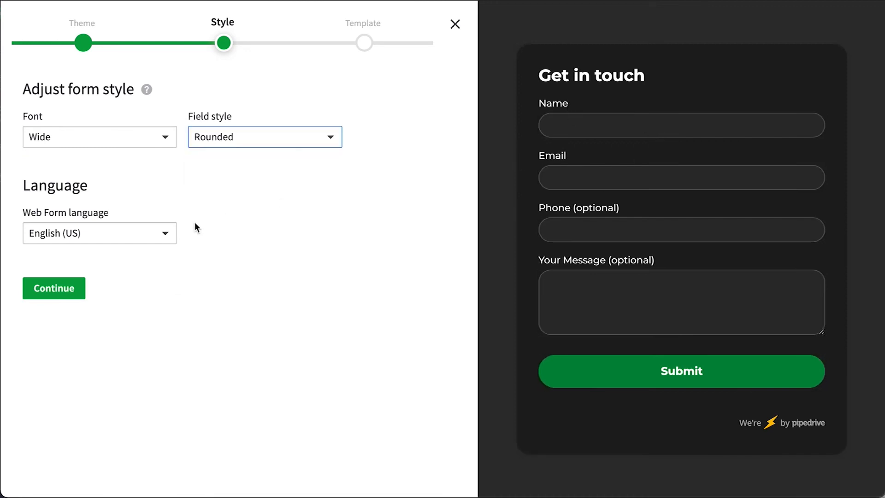
left_click(120, 238)
left_click(235, 202)
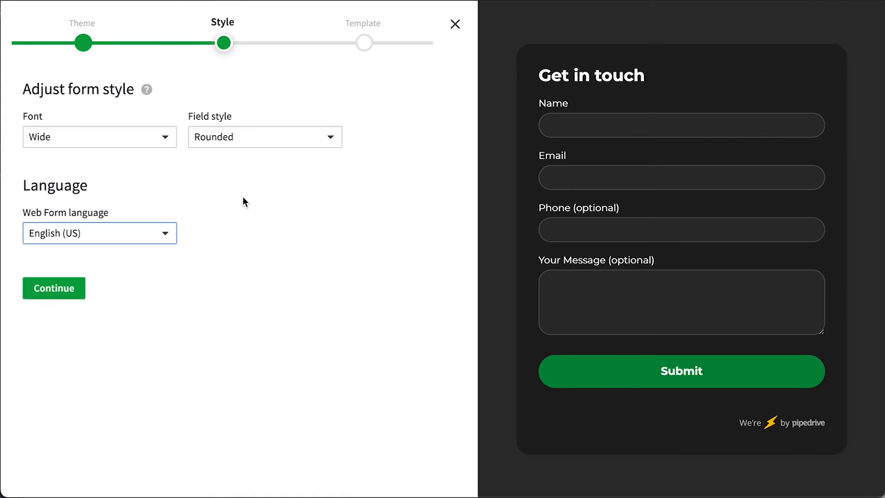
left_click(50, 299)
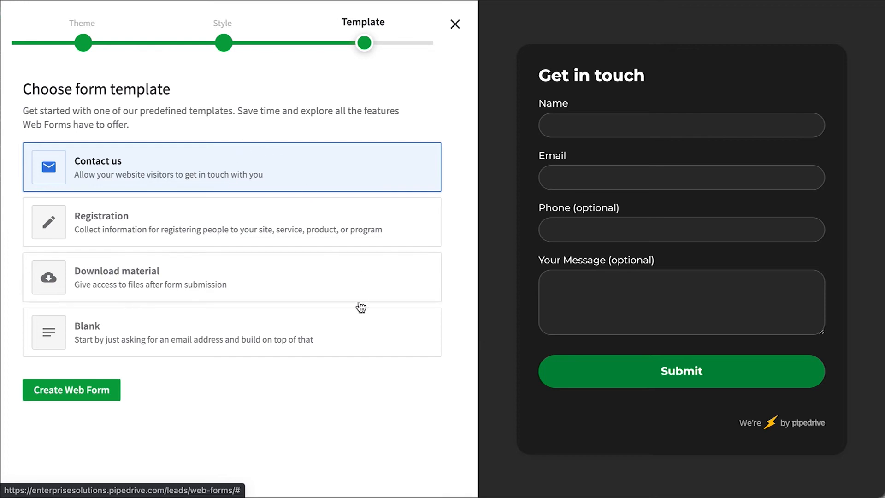
left_click(299, 295)
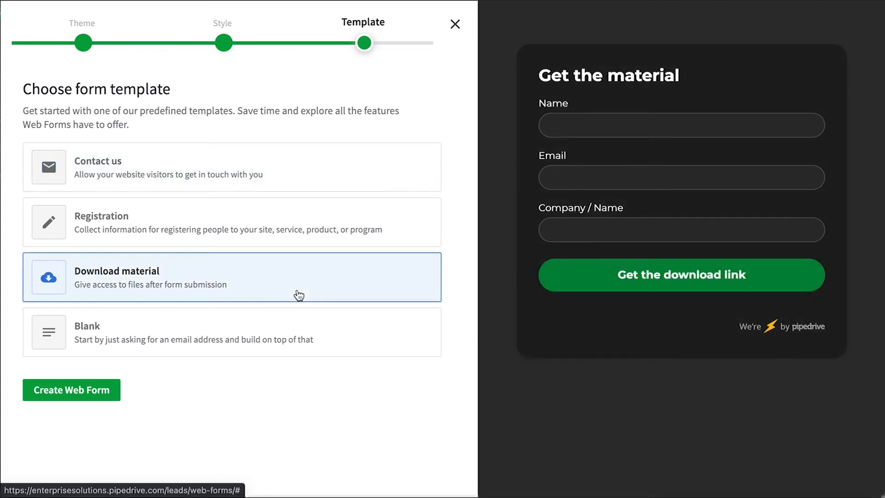
left_click(53, 390)
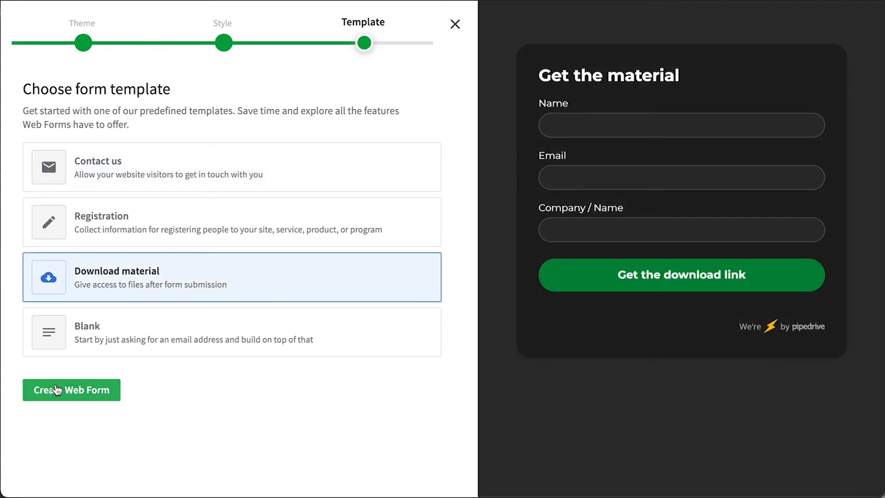
Step: Insert an Organization Industry field labelled 'What's your industry?' between Name and Email
scroll(417, 228, "down", 3)
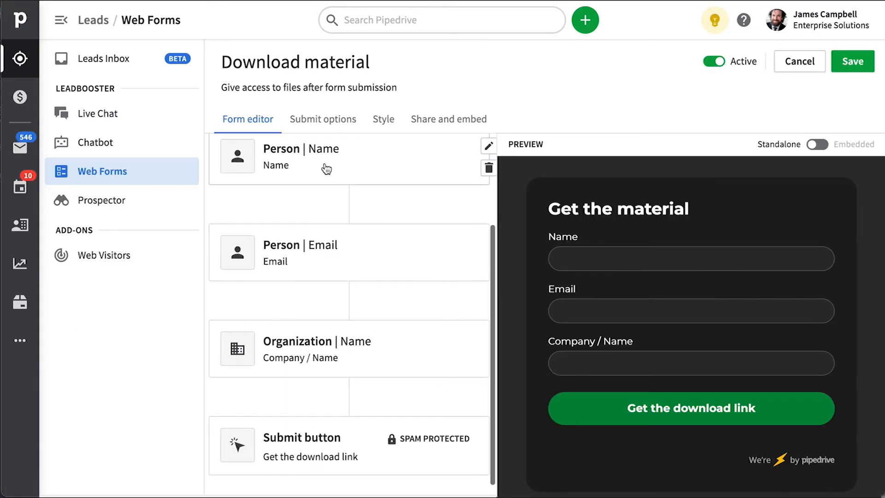
left_click(348, 202)
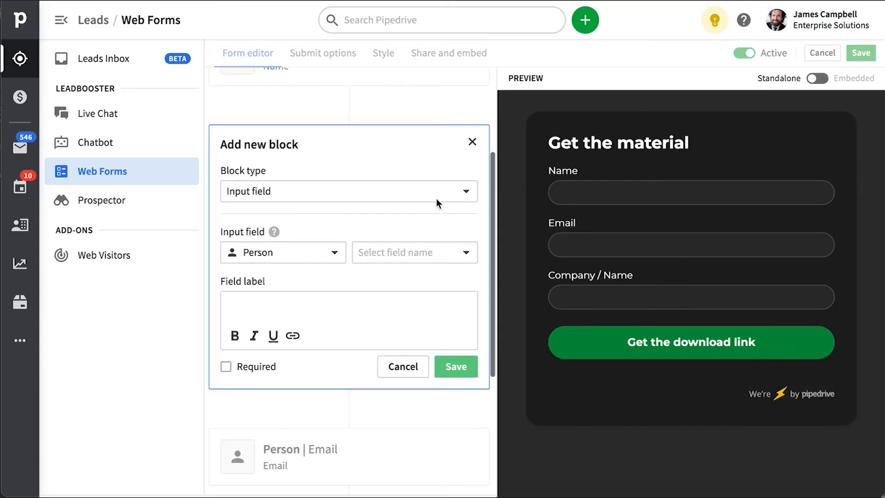
left_click(436, 199)
left_click(279, 223)
left_click(230, 254)
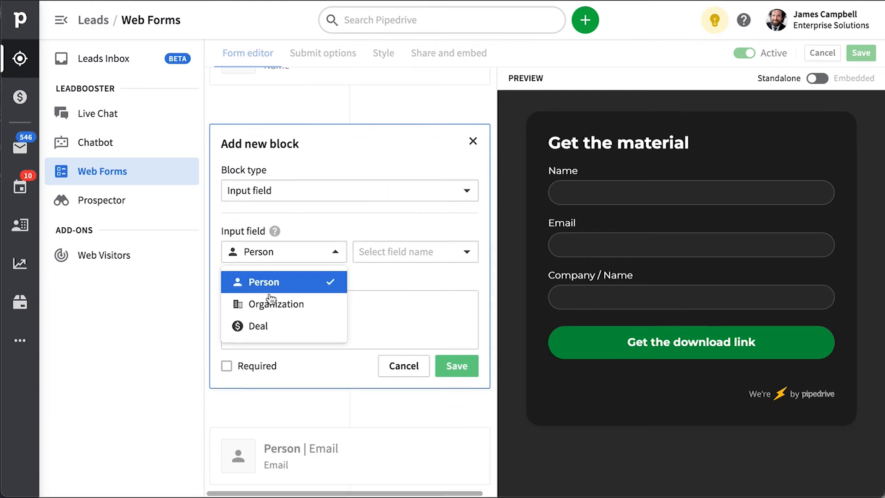
left_click(276, 304)
left_click(397, 252)
left_click(375, 294)
double_click(320, 307)
type("What's your industry?")
left_click(443, 367)
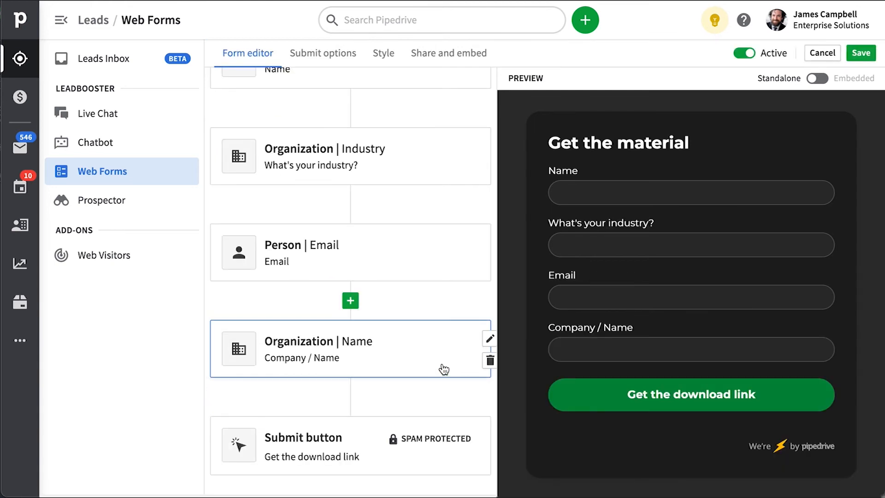
Step: Open the submit button settings and switch to the Submit options
left_click(489, 435)
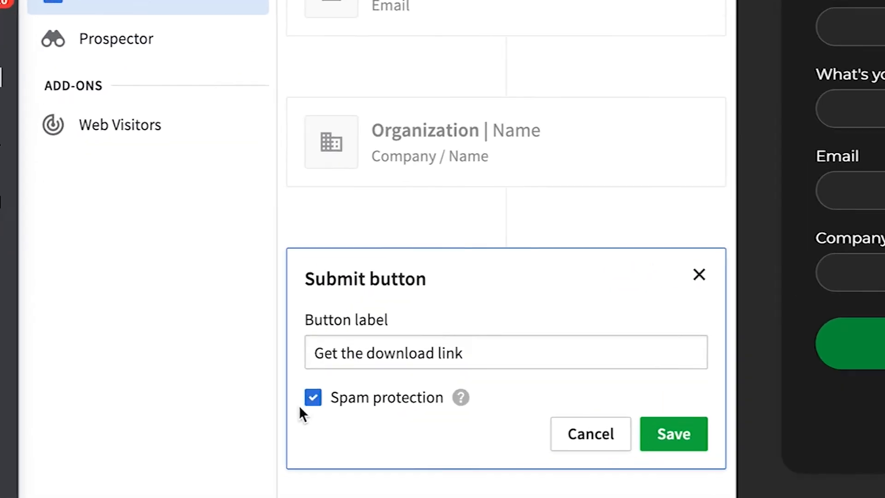
mouse_move(461, 399)
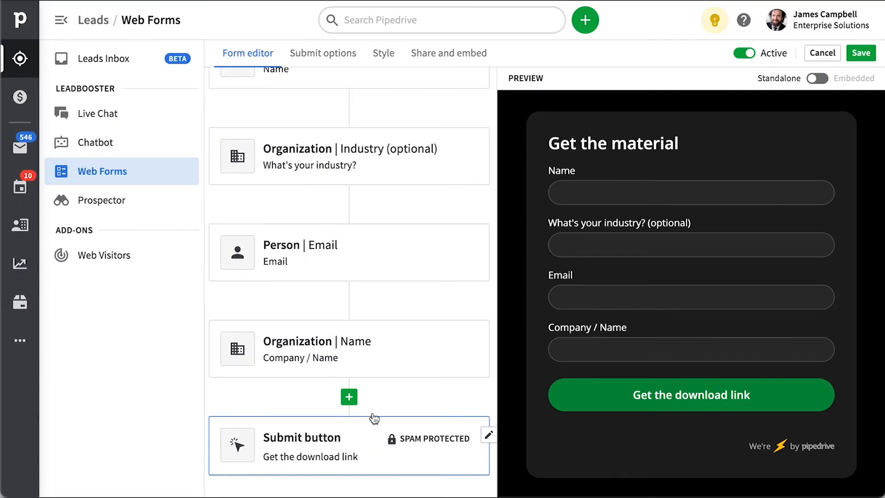
left_click(315, 57)
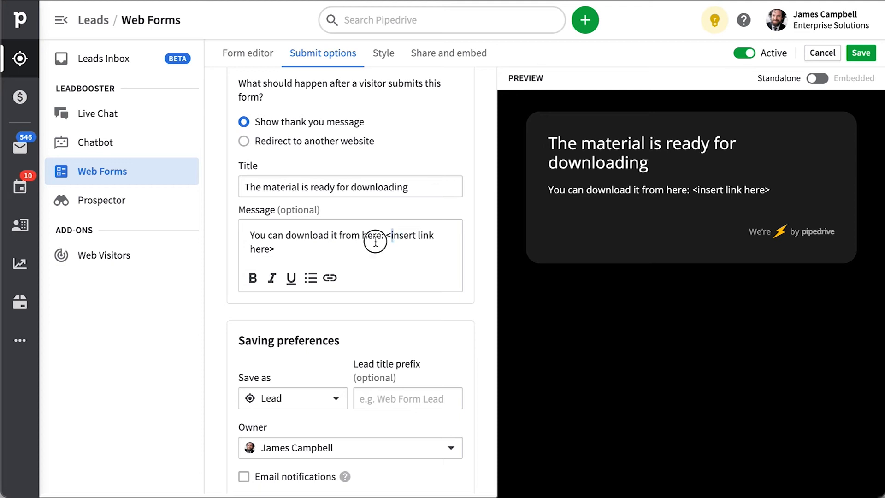
left_click_drag(404, 235, 270, 249)
type("www.piped")
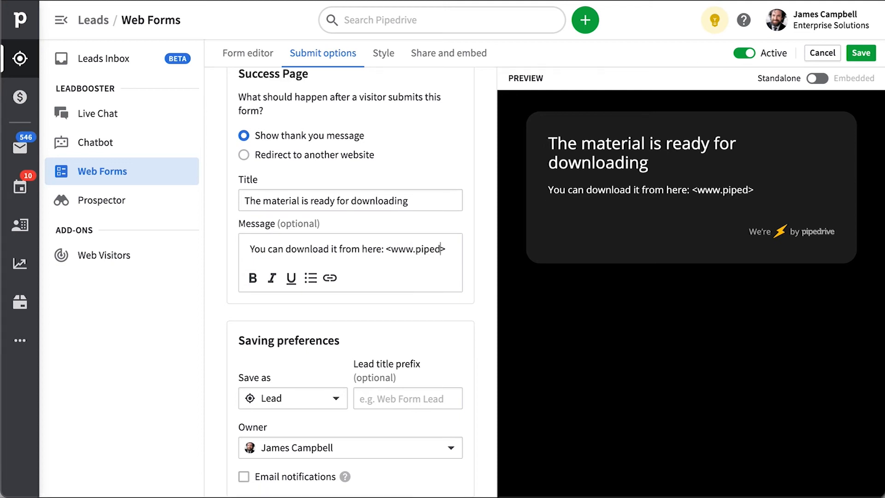
type("rive.com")
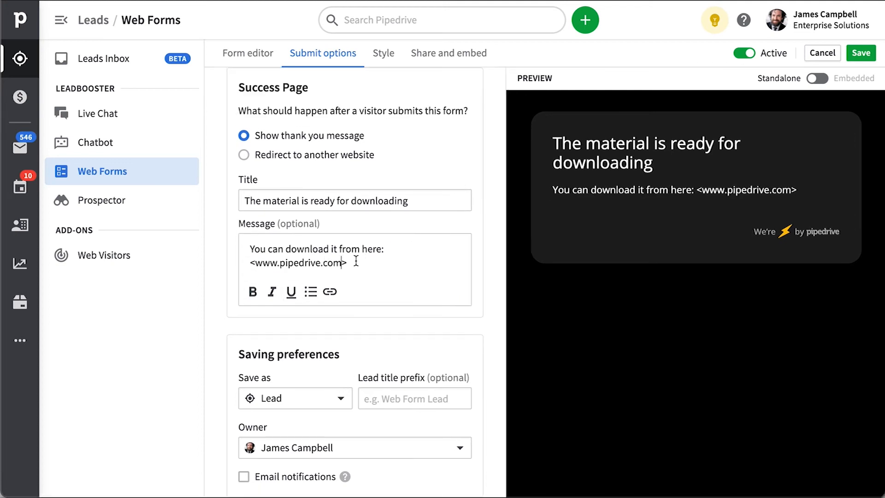
left_click(359, 260)
key("BackSpace")
left_click(256, 263)
key("BackSpace")
left_click(411, 257)
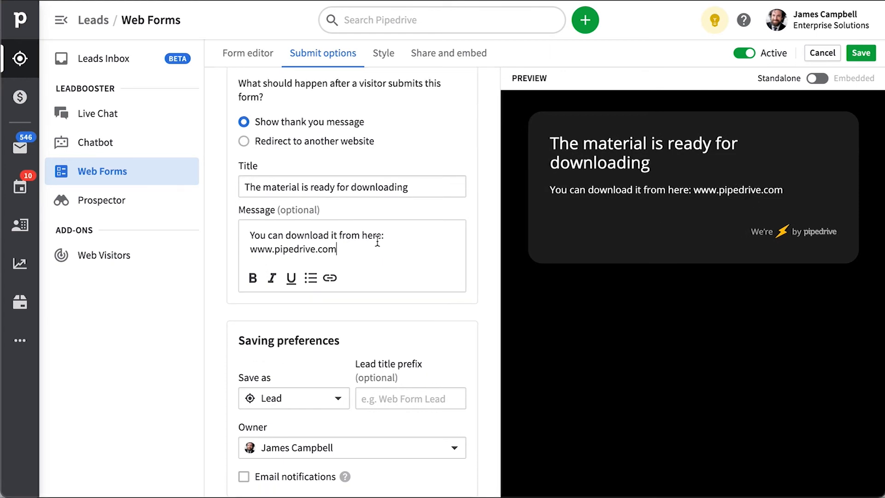
Step: Switch to redirecting submitters to another website, then return to the web forms list
left_click(245, 141)
left_click(263, 295)
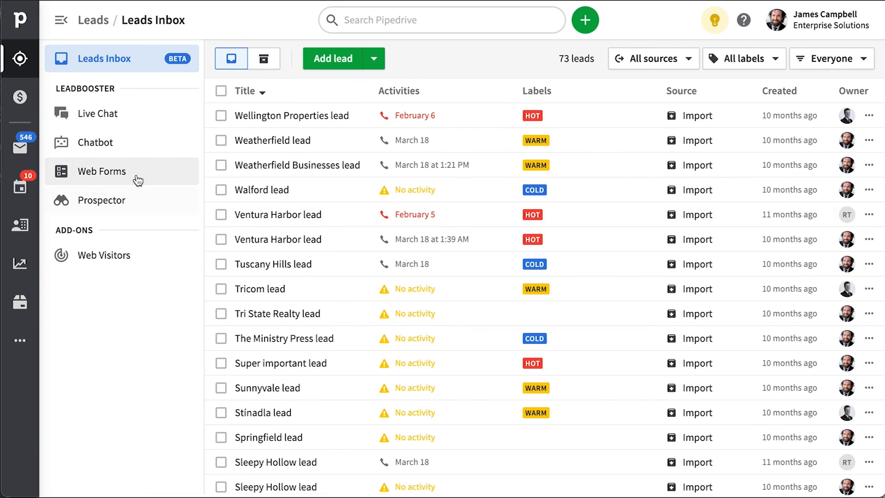
left_click(137, 176)
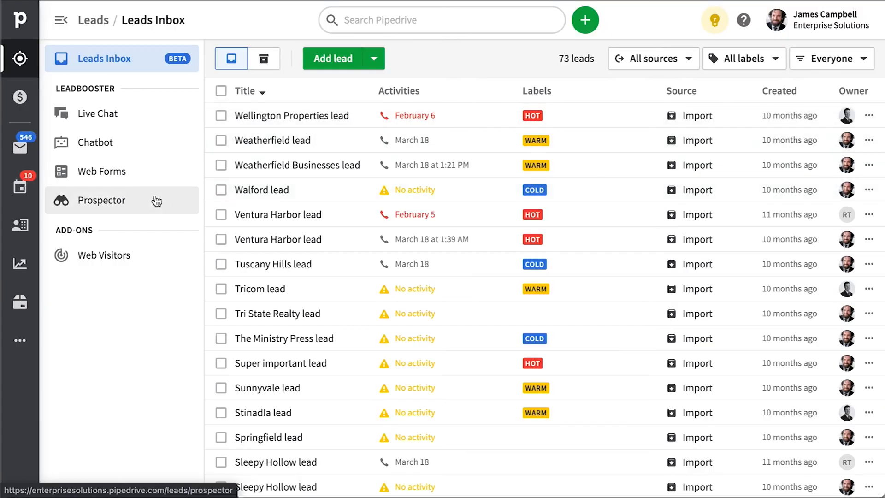
Step: Filter Prospector organizations to 201–500 employees
left_click(155, 200)
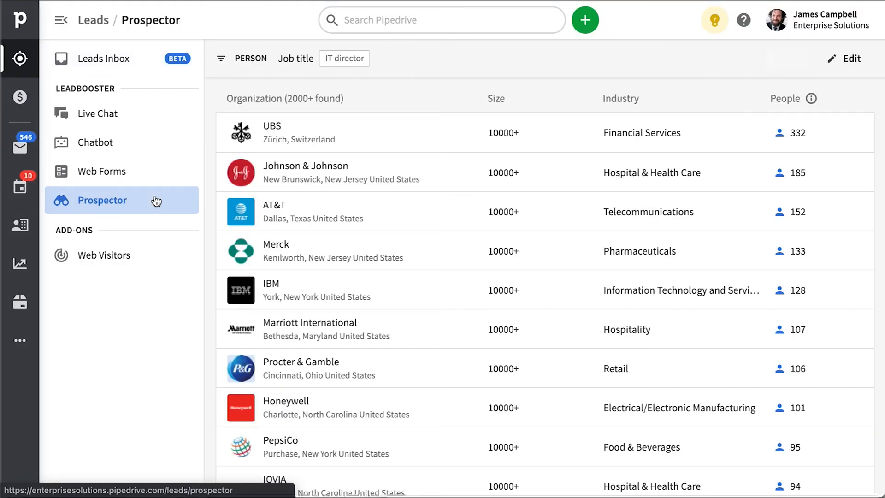
left_click(852, 66)
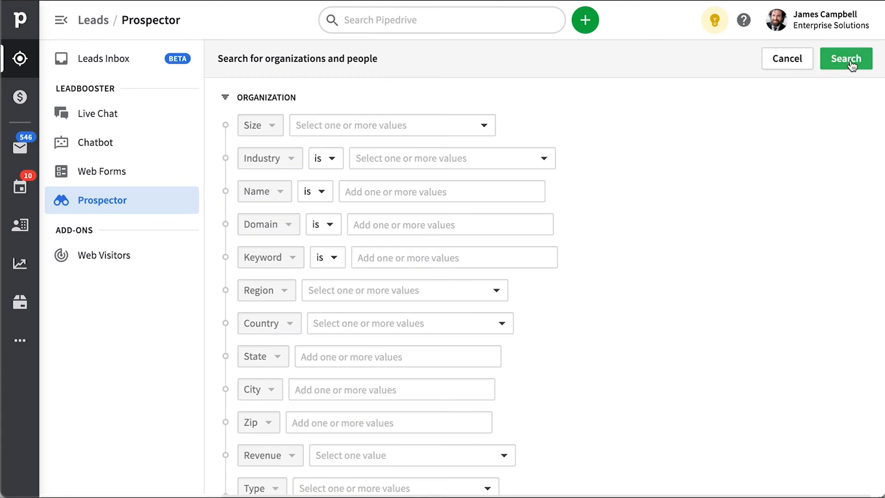
left_click(365, 131)
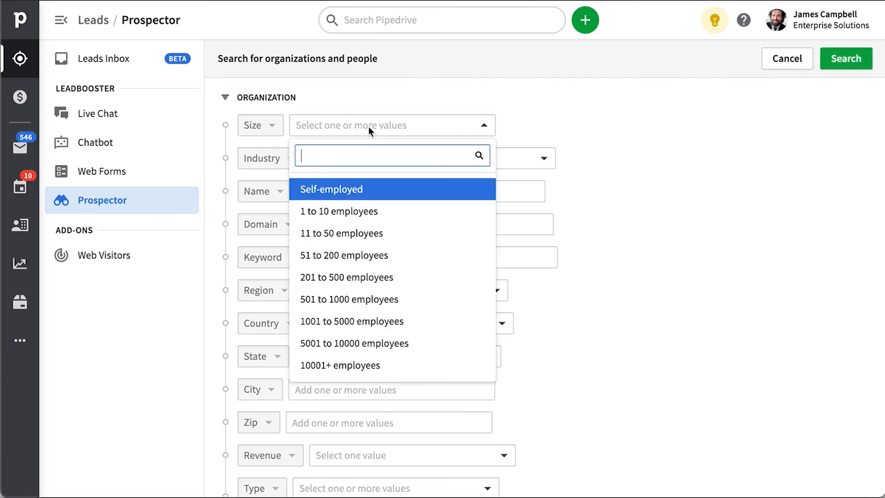
left_click(378, 279)
left_click(740, 202)
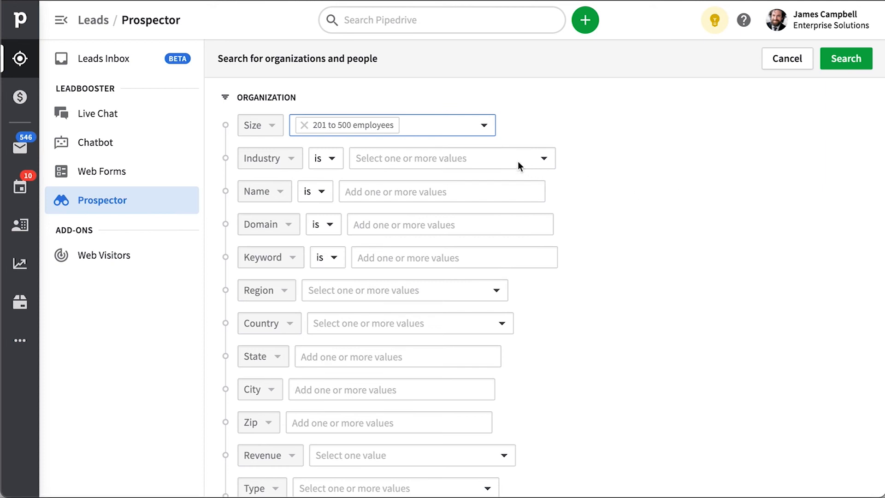
Step: Add Accounting, Alternative Medicine and Apparel & Fashion as industries
left_click(497, 159)
left_click(463, 224)
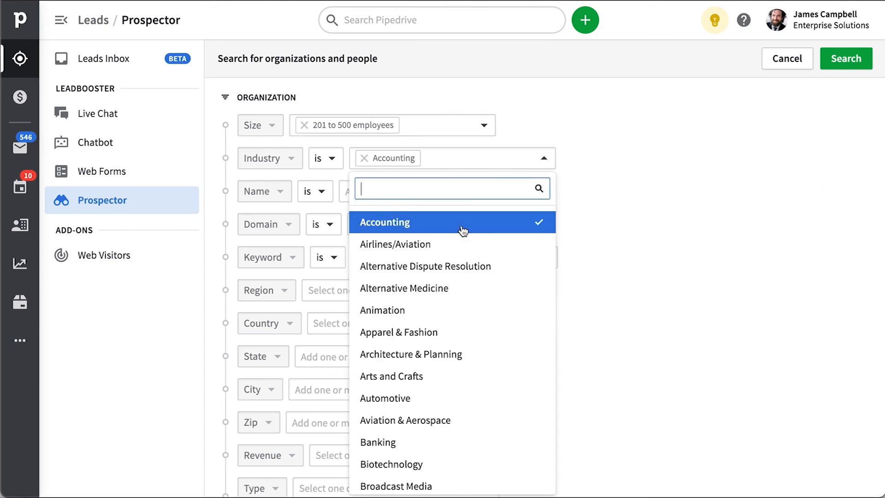
left_click(440, 288)
left_click(435, 333)
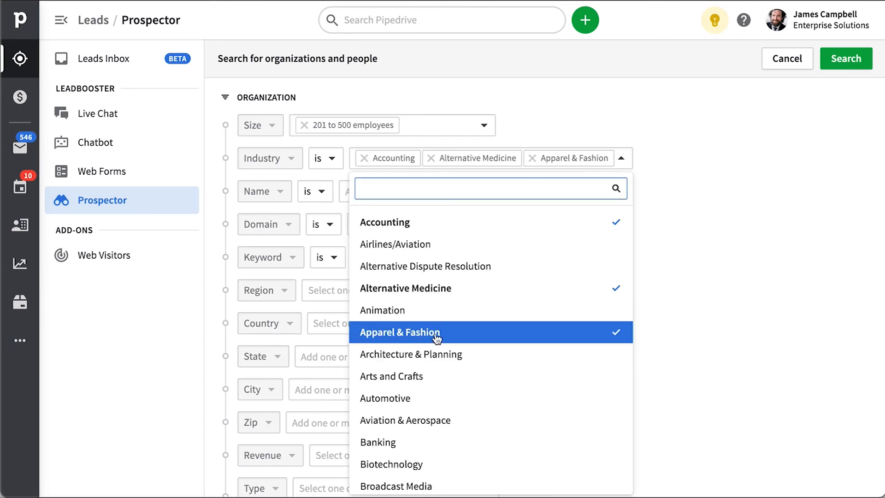
left_click(790, 213)
Step: Set the company name match option and limit the country to the United States
left_click(472, 195)
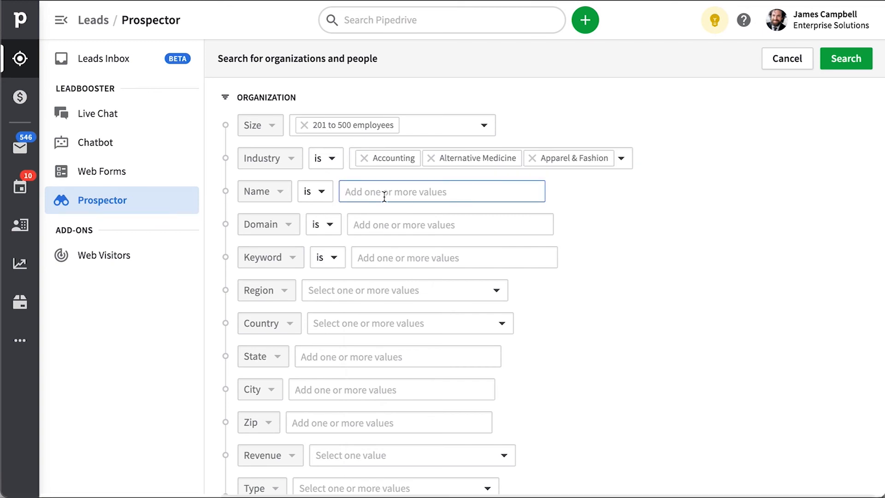
left_click(322, 192)
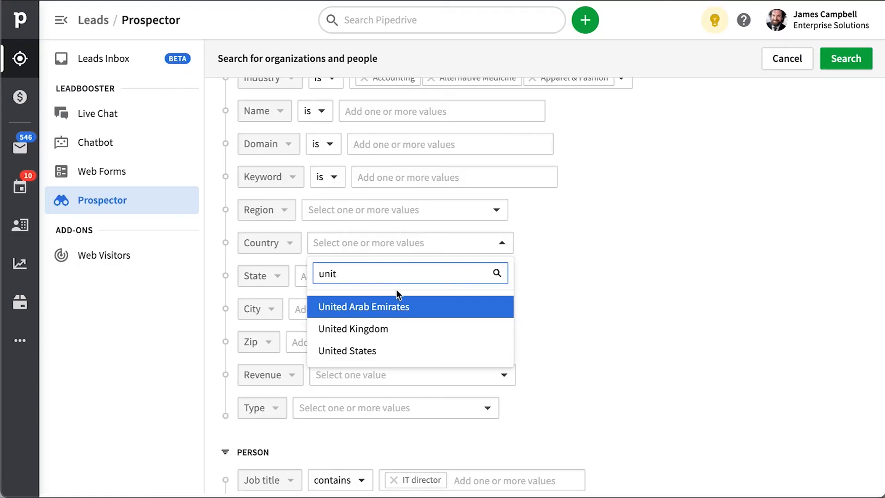
left_click(395, 357)
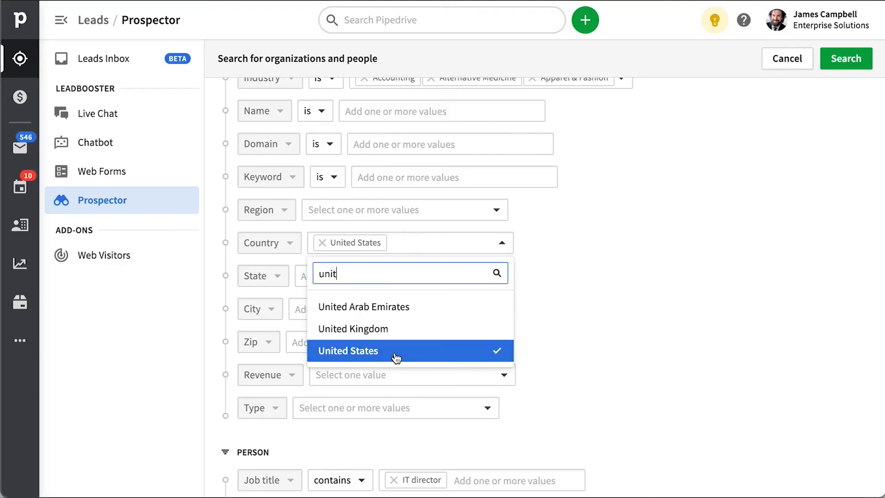
left_click(689, 294)
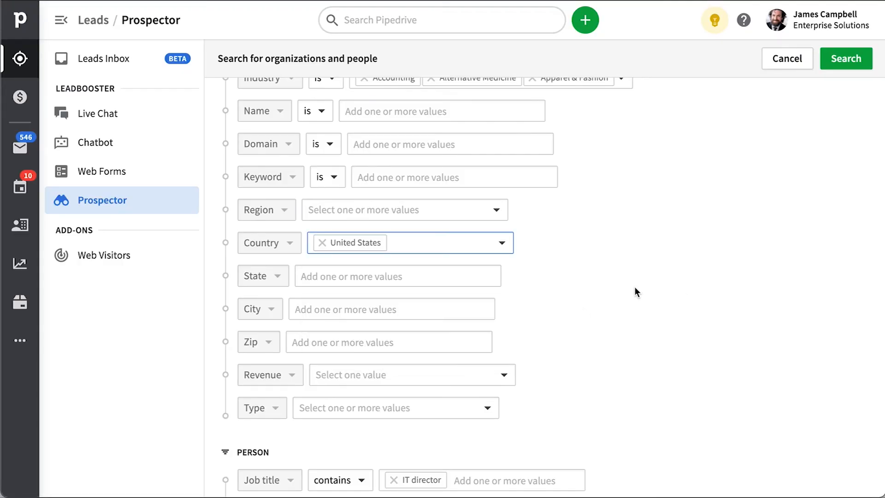
scroll(723, 312, "down", 5)
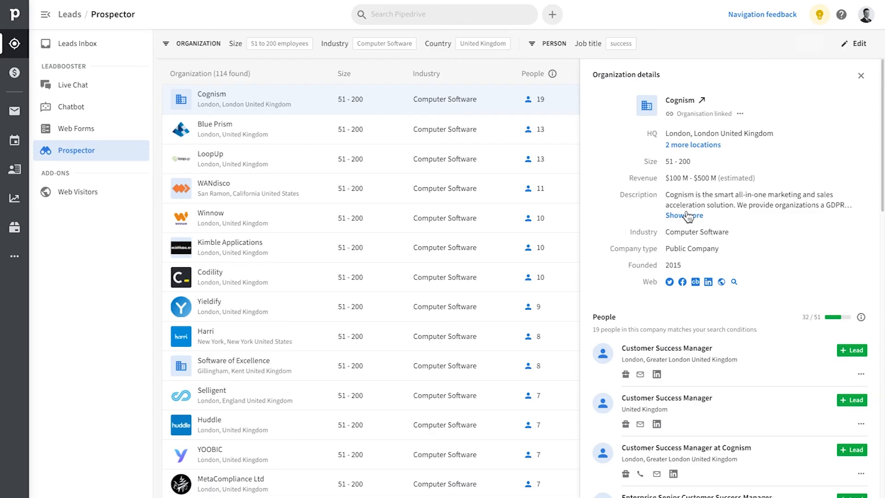
Step: Expand Cognism's description and first person's details, then add that Customer Success Manager as a lead
left_click(687, 213)
scroll(761, 201, "down", 5)
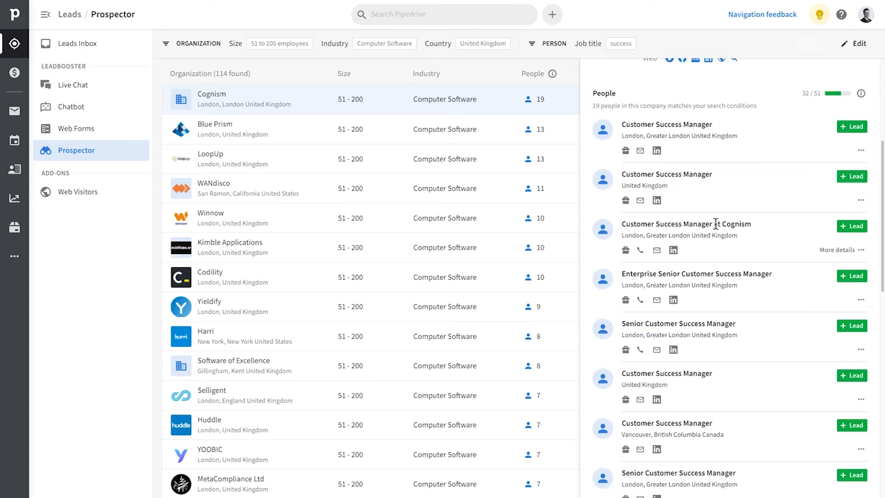
left_click(846, 151)
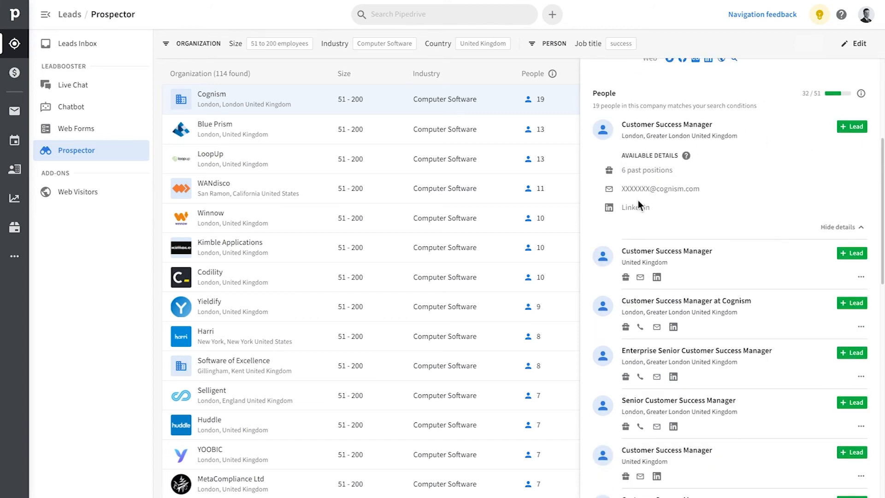
left_click(864, 130)
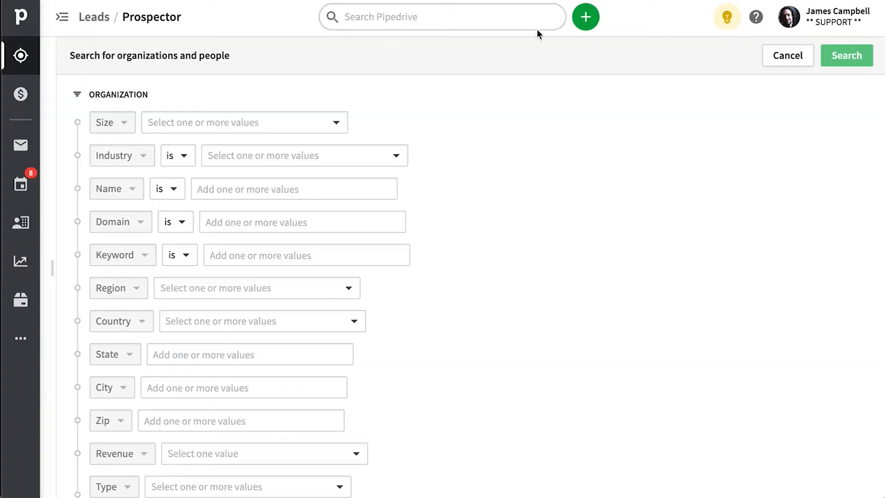
Step: Filter companies to 51–200 employees in the Americas region and add Animation as an industry
left_click(316, 122)
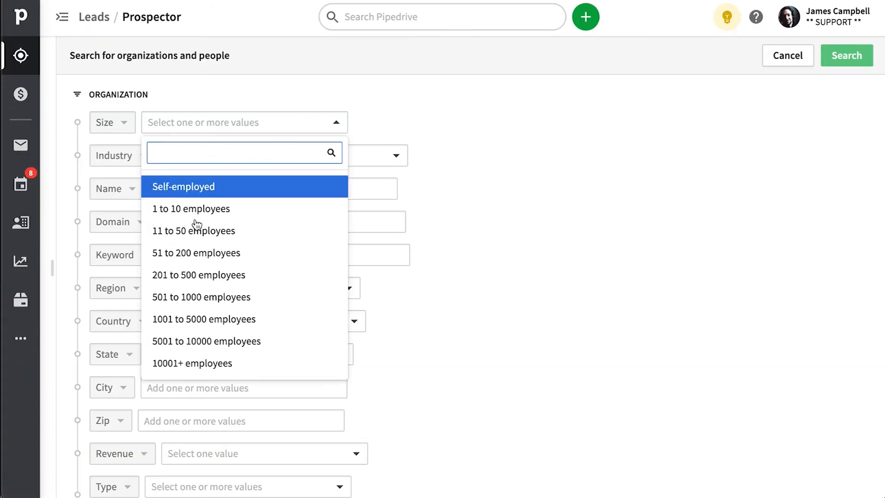
left_click(217, 258)
left_click(593, 290)
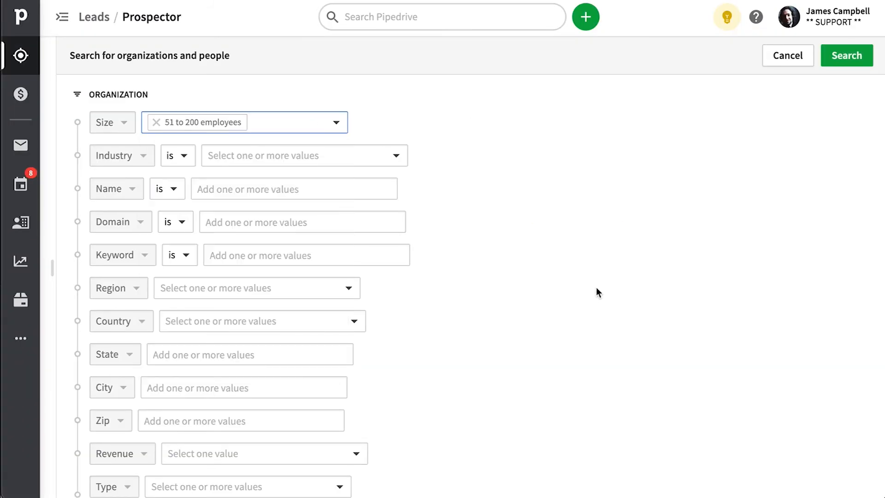
left_click(316, 290)
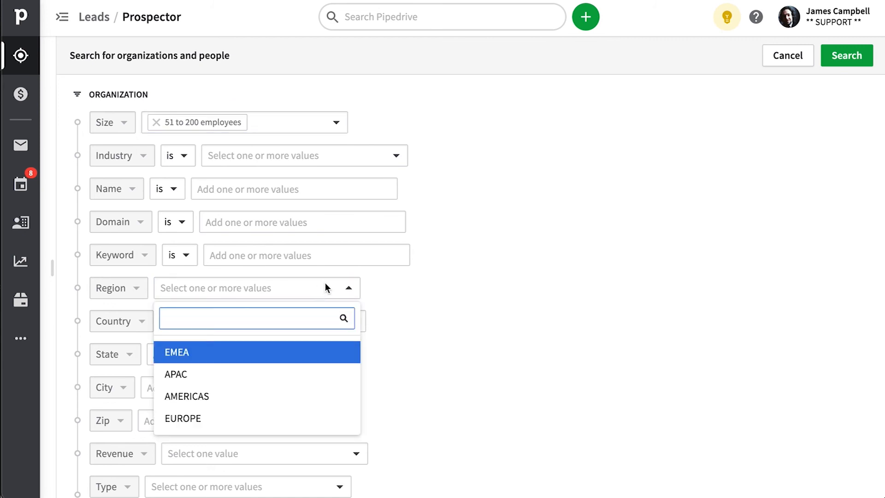
left_click(251, 396)
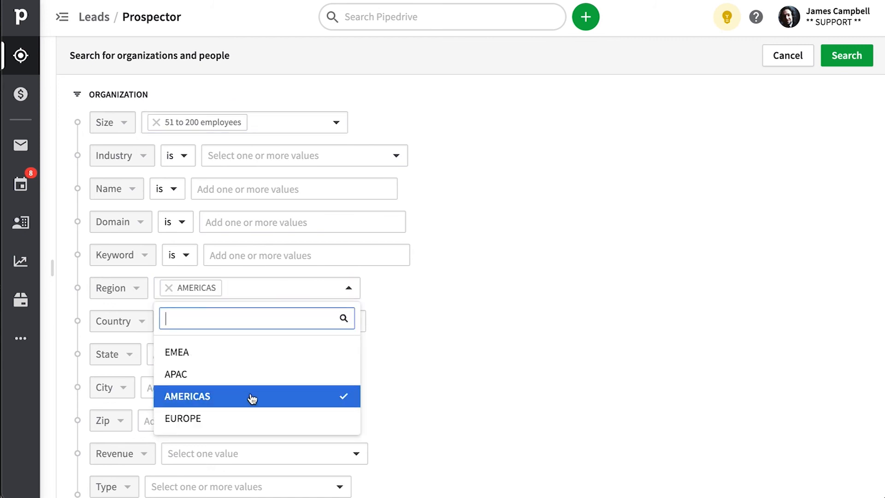
left_click(492, 357)
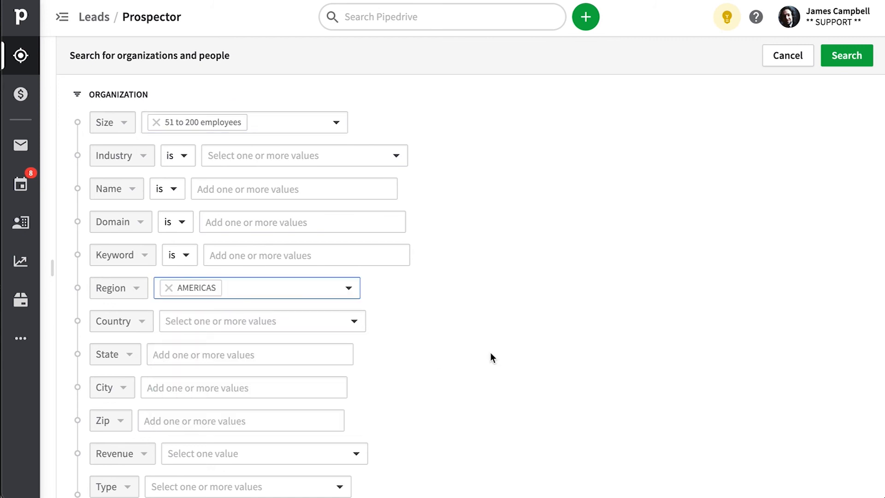
left_click(369, 156)
left_click(298, 315)
left_click(543, 214)
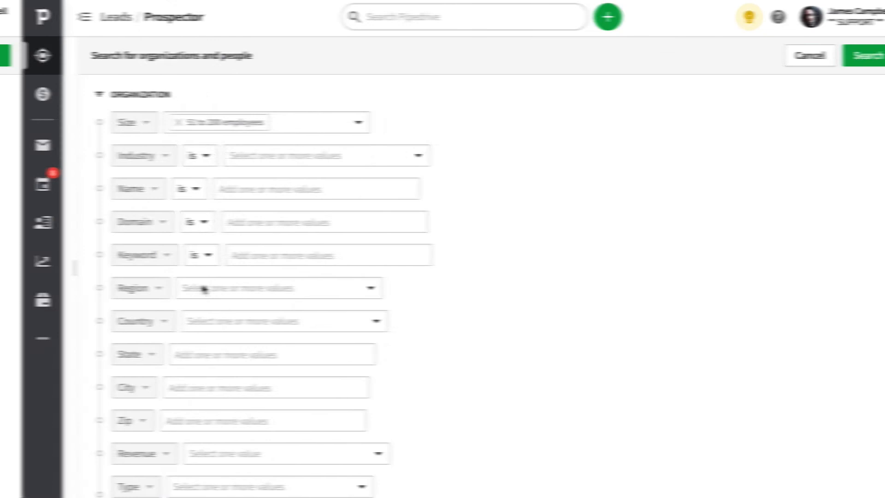
Step: Add 'sales manager' as the job title filter and 'new york' as the city
scroll(257, 332, "down", 8)
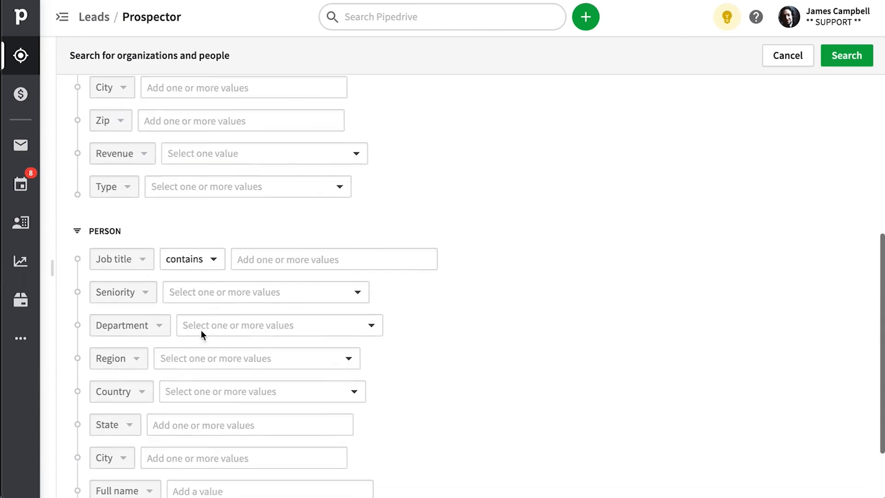
left_click(277, 173)
type("sales manager")
scroll(480, 284, "up", 1)
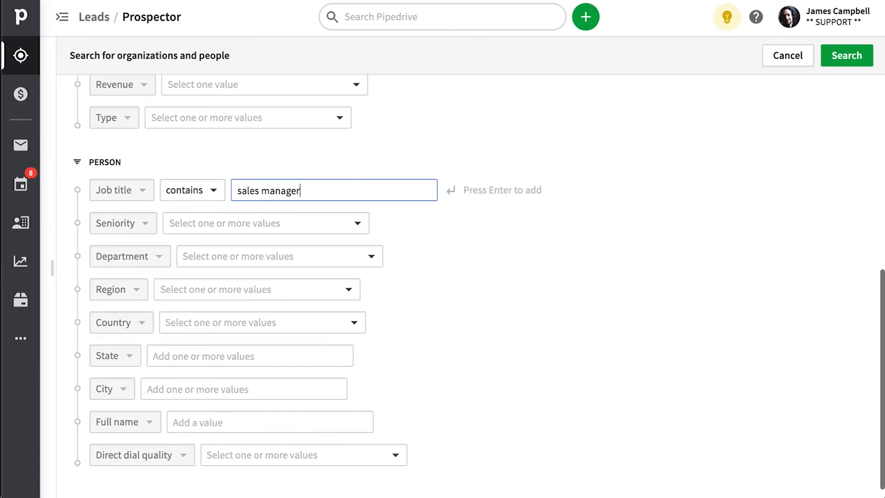
left_click(202, 388)
type("new york")
key("Return")
Step: Pick Food & Beverages as the industry and run the Prospector search
scroll(436, 375, "up", 7)
left_click(253, 155)
type("food")
left_click(269, 219)
left_click(846, 55)
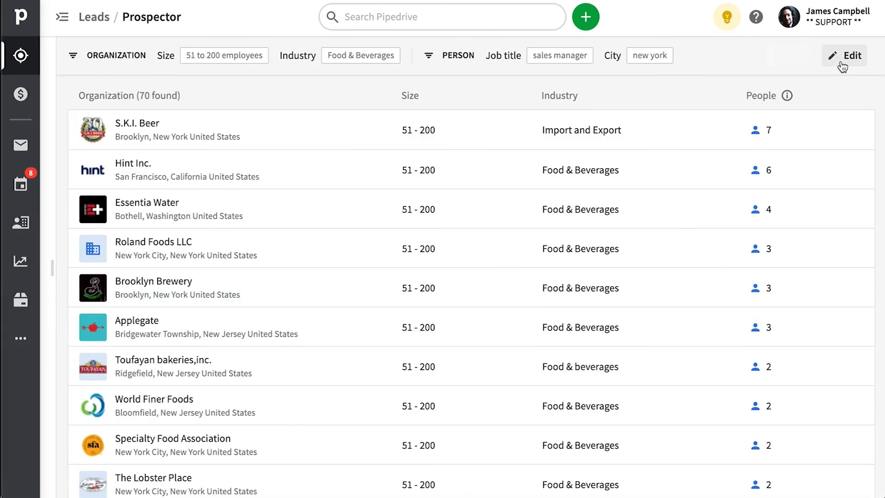
Step: Open a company from the results and save its Customer Success Manager as a lead
left_click_drag(137, 95, 176, 106)
left_click(176, 108)
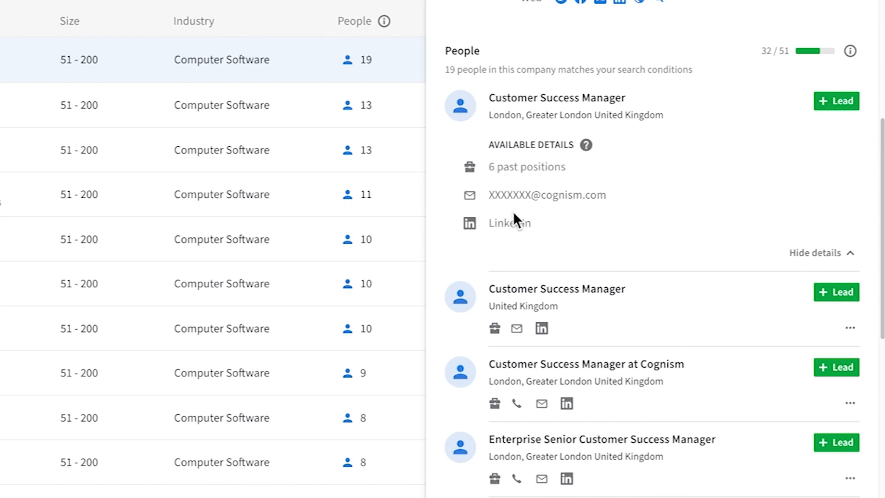
left_click(854, 103)
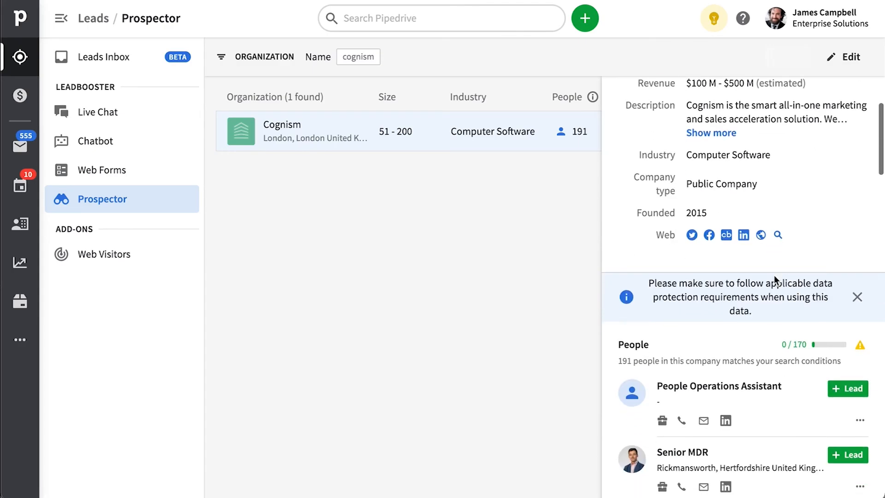
Step: Search Prospector by the company name Cognism and open Cognism's record
scroll(774, 275, "down", 3)
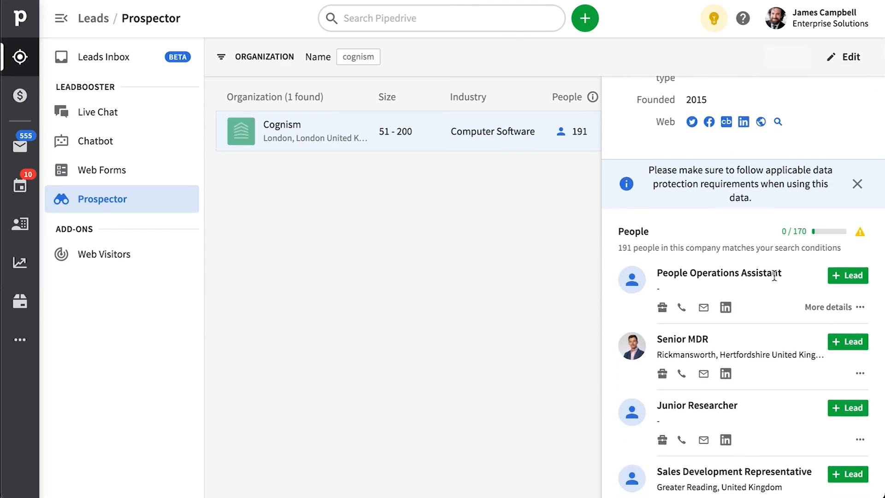
mouse_move(865, 235)
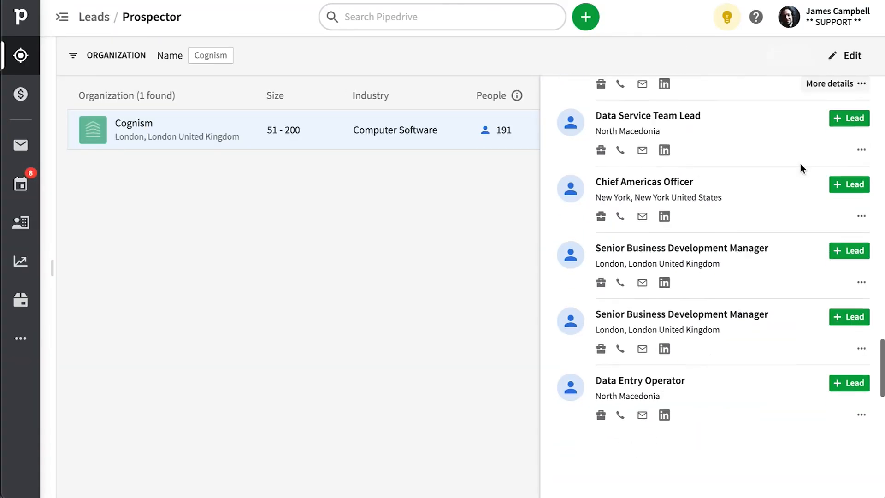
scroll(801, 168, "down", 15)
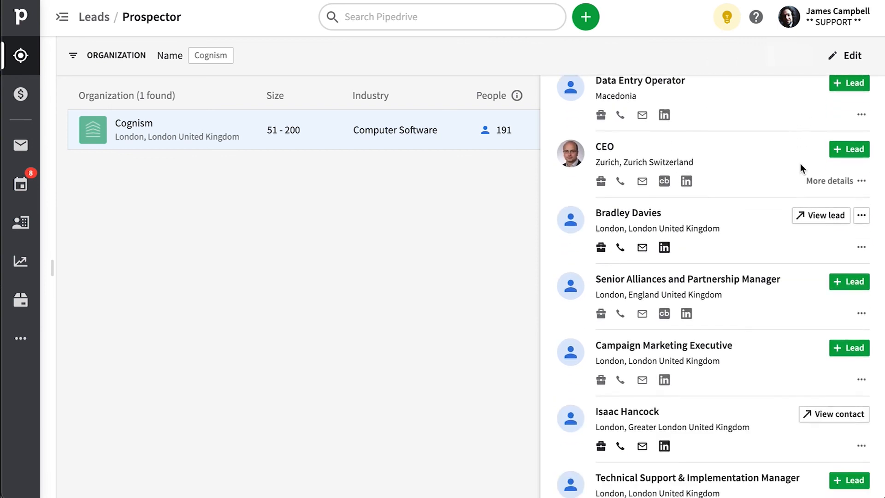
scroll(801, 168, "down", 1)
scroll(802, 168, "up", 1)
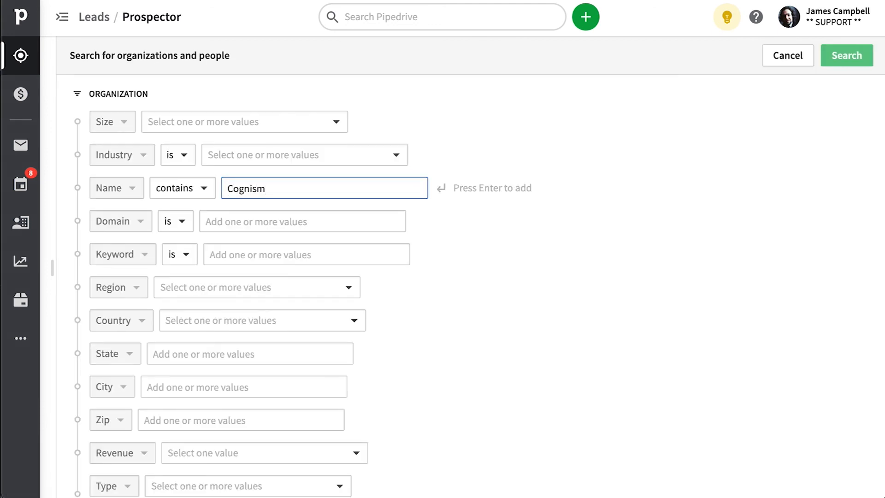
key("Return")
left_click(844, 61)
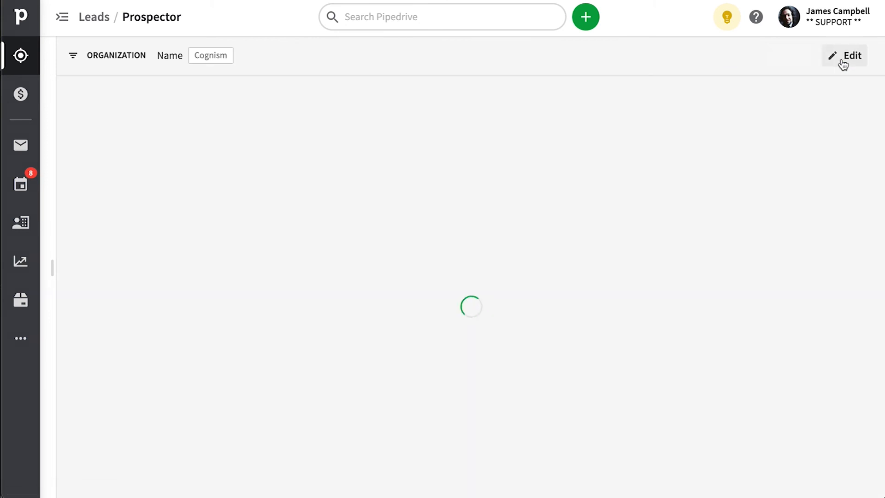
left_click(241, 145)
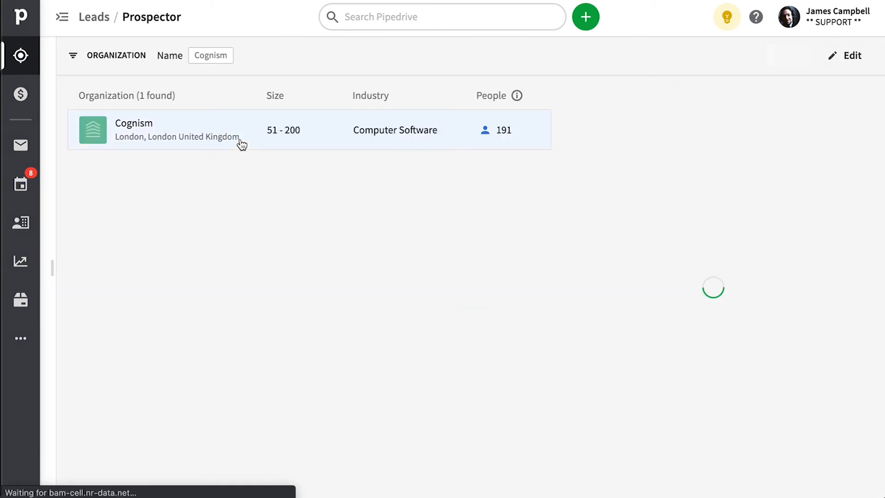